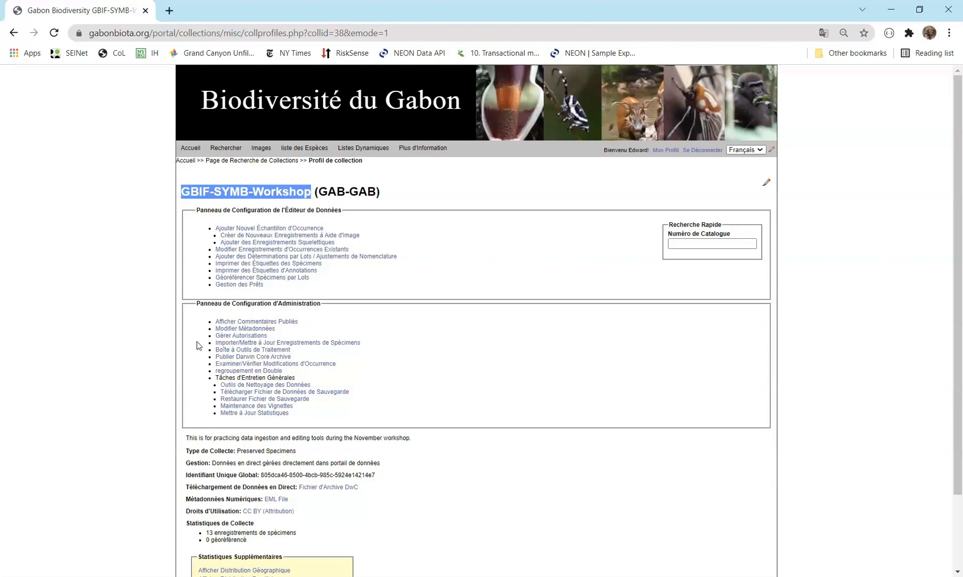
Expand the specimen record import options in the administration control panel of the GBIF-SYMB-Workshop collection
left_click_drag(199, 302, 316, 301)
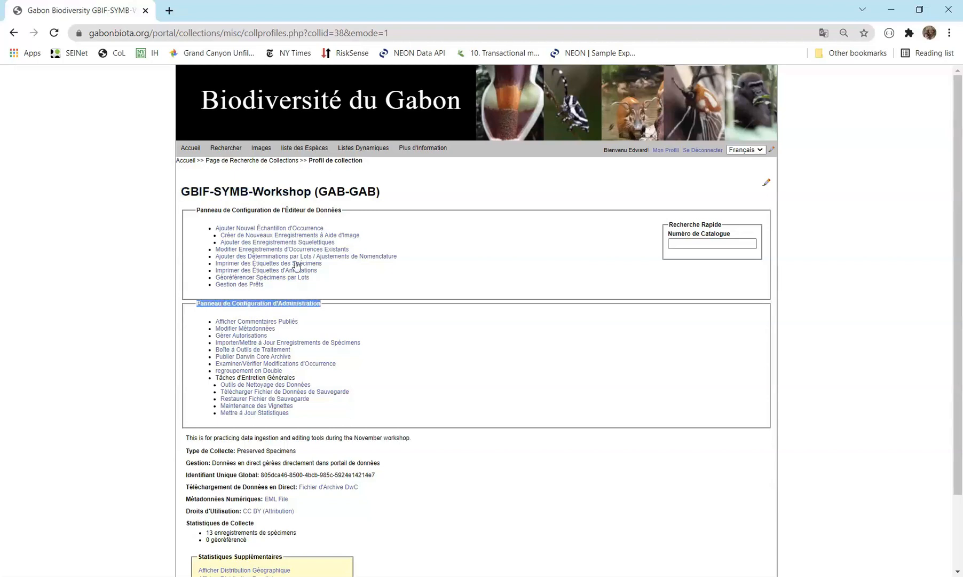
left_click(346, 344)
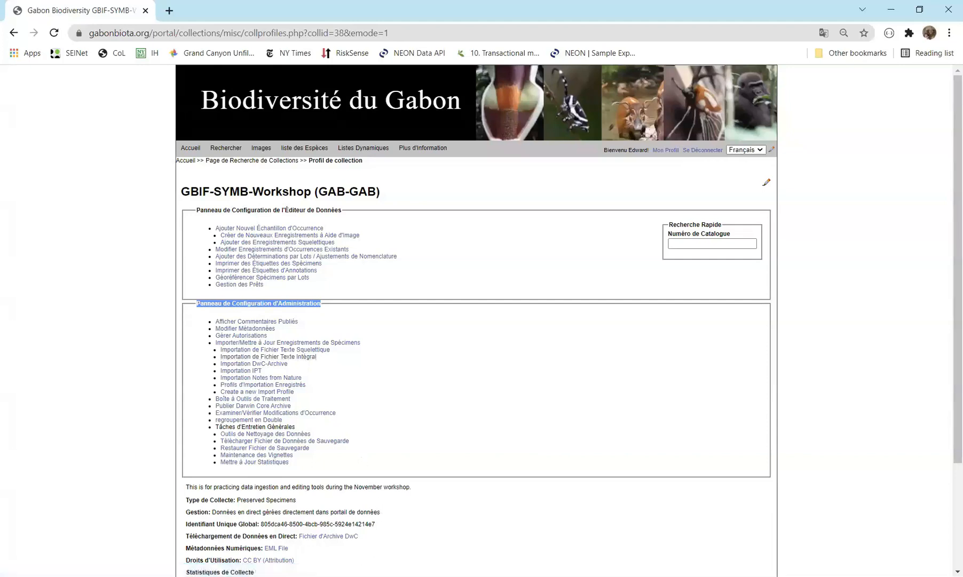
Switch to Excel and examine the file type choices for saving a copy of GBP_20-05-2021_crocs.csv
key("alt+Tab")
left_click(910, 120)
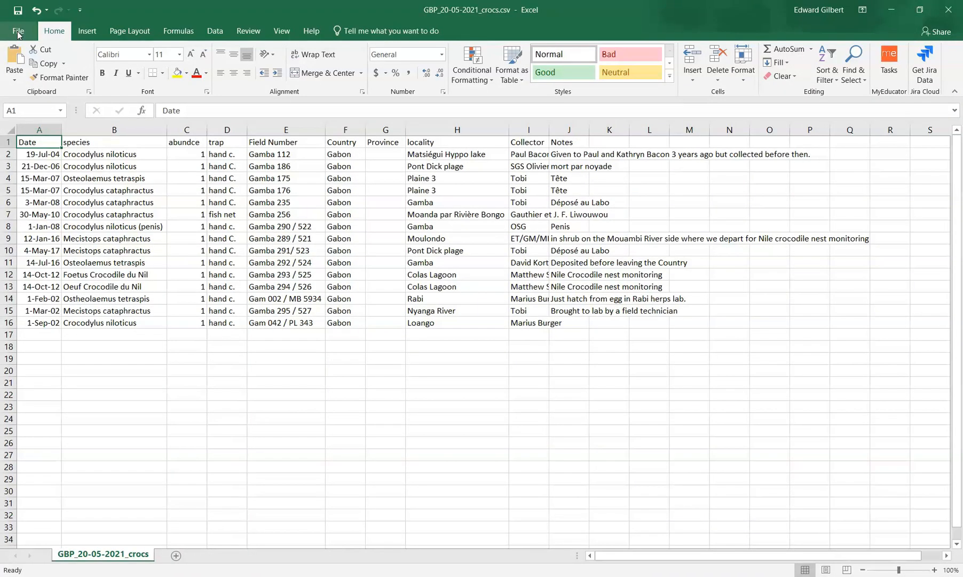
left_click(18, 32)
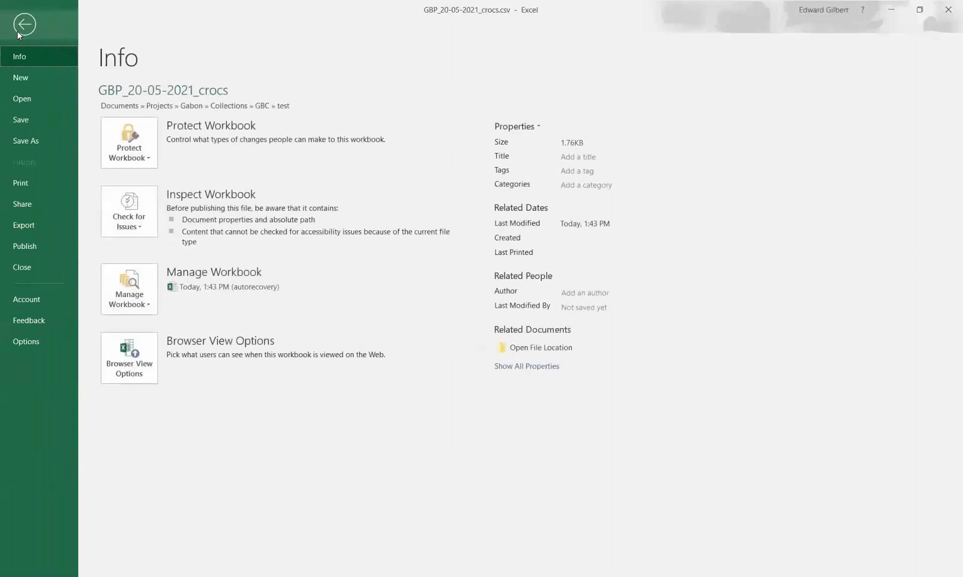
left_click(26, 141)
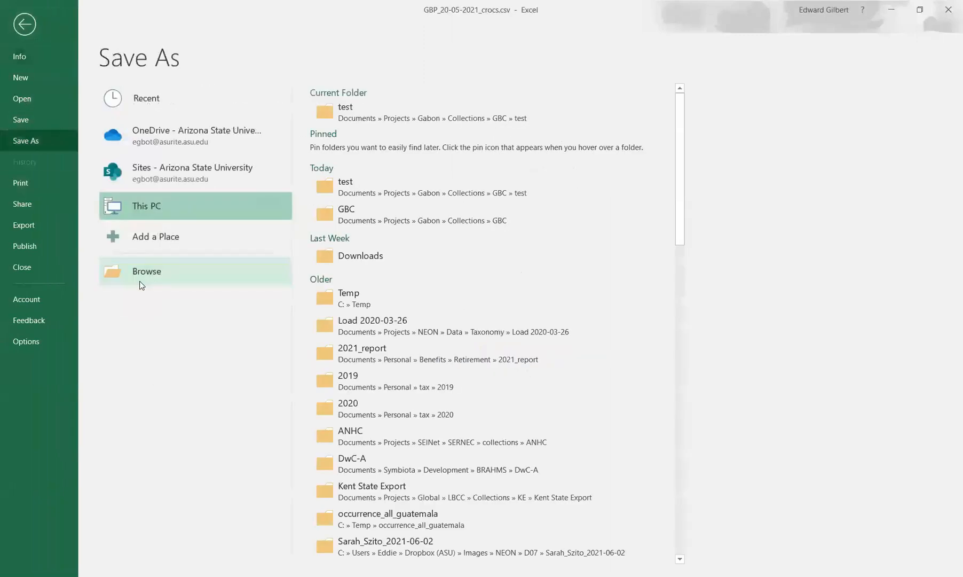
left_click(140, 282)
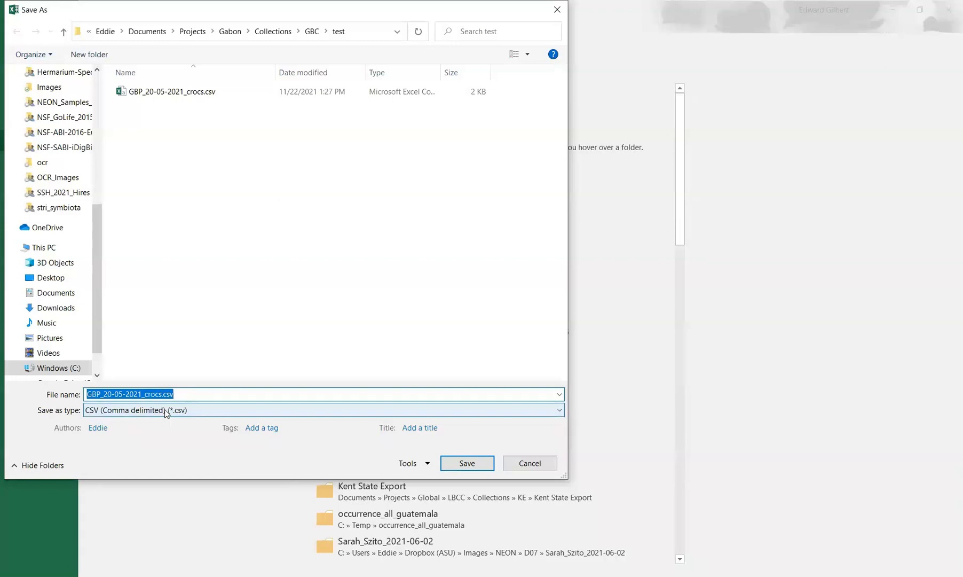
left_click(165, 410)
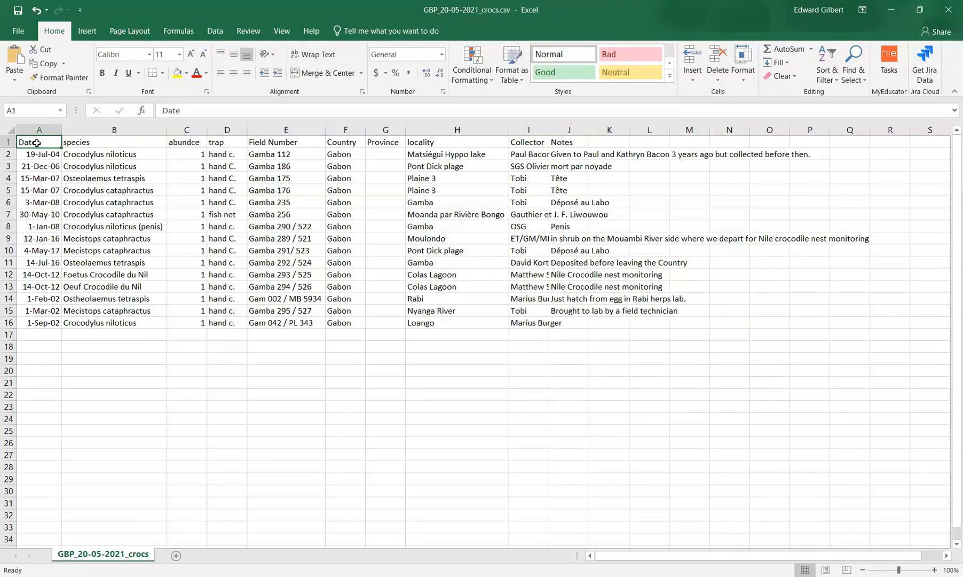
Review the spreadsheet's column headers in row 1, from Date through Country
key("Tab")
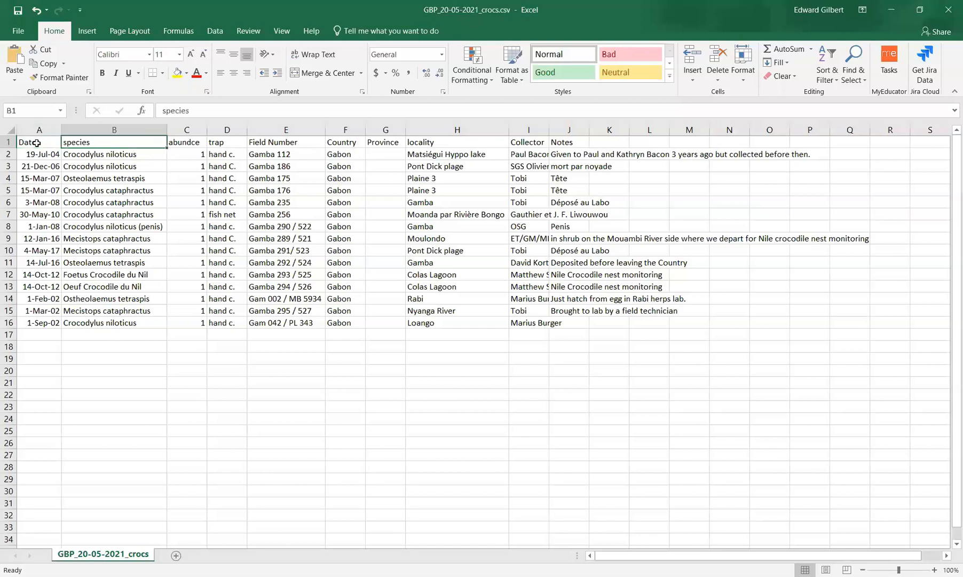
key("Tab")
key("Tab")
key("Tab")
key("Tab")
Switch to the browser, open the full text file import, and analyse GBP_20-05-2021_crocs.csv with automatic field mapping
key("alt+Tab")
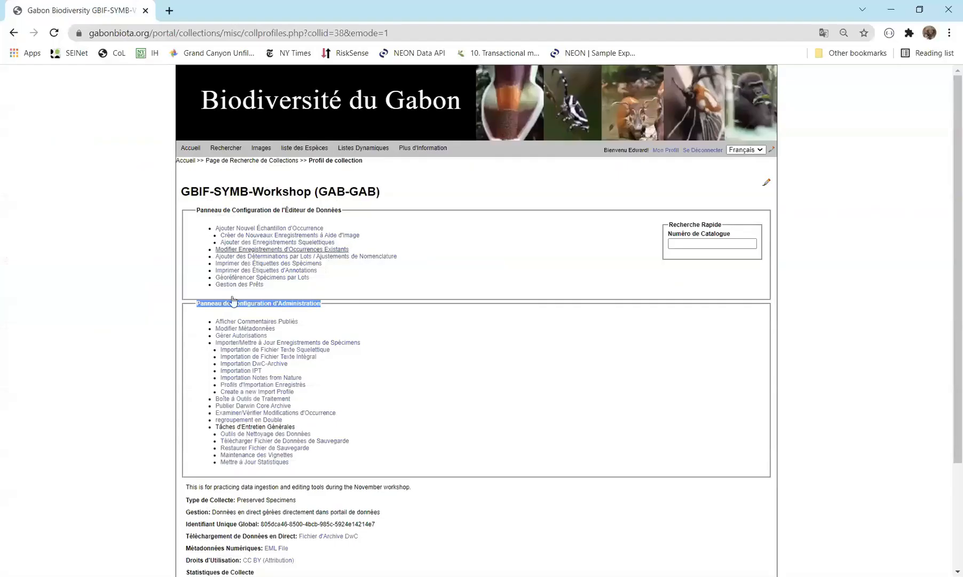
left_click(243, 356)
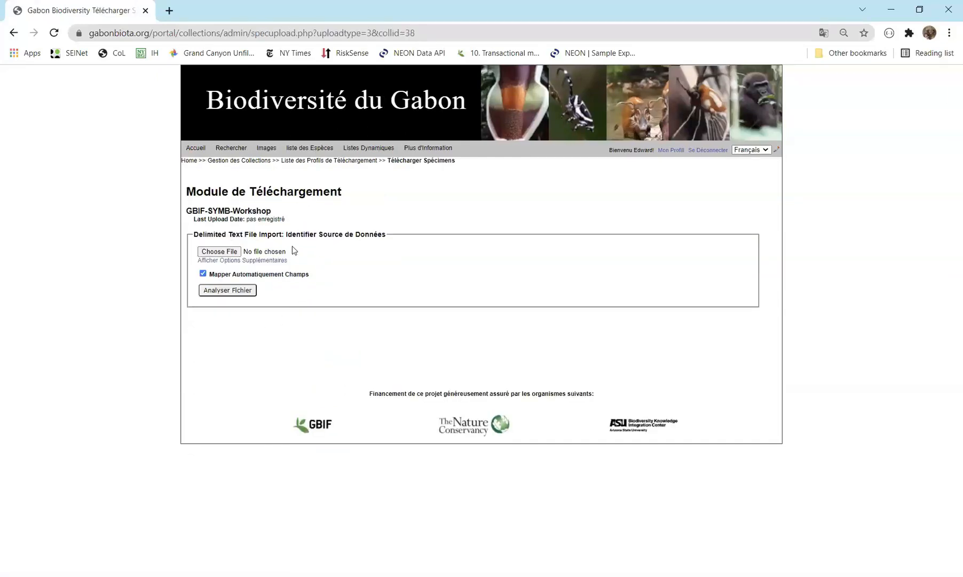
left_click(219, 252)
left_click(473, 319)
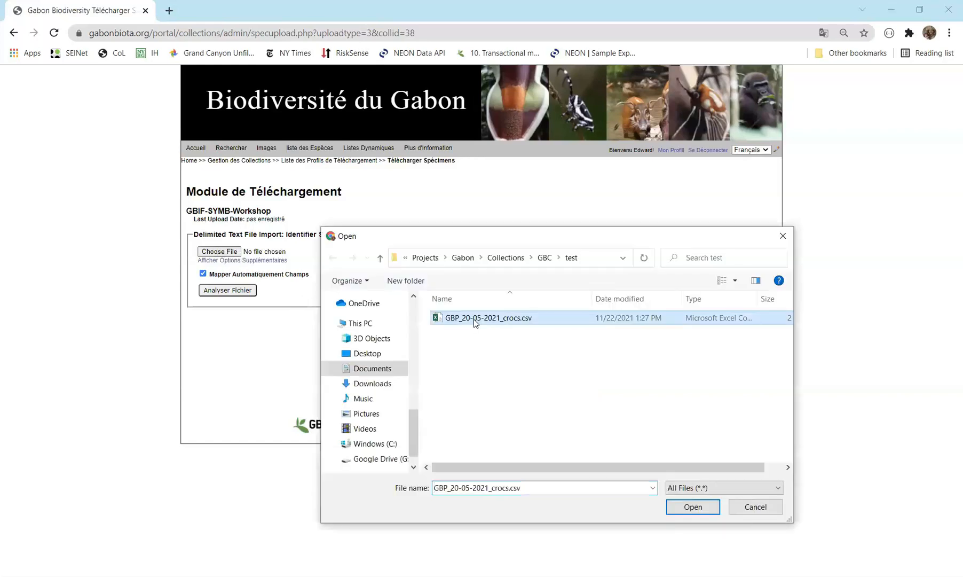
left_click(693, 506)
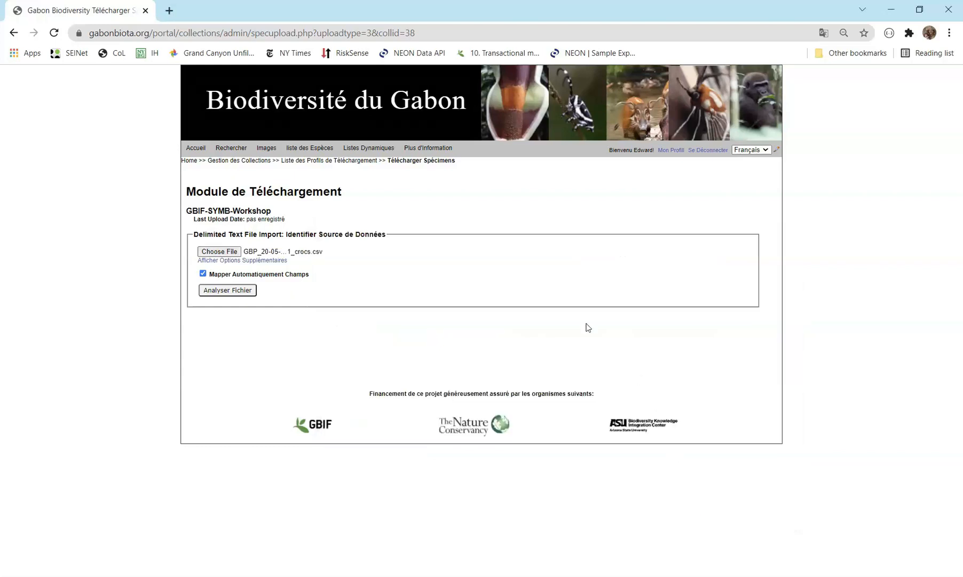
left_click(233, 291)
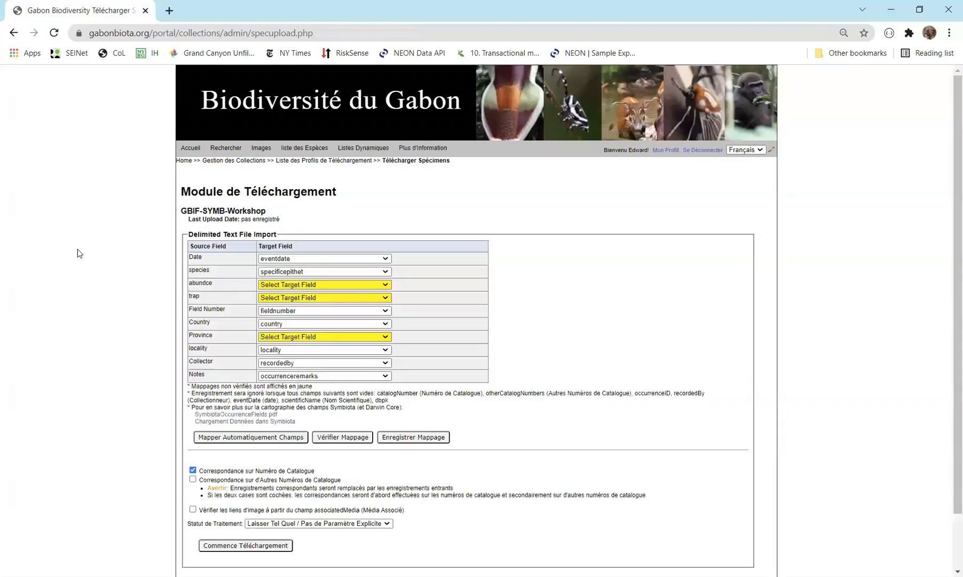
Examine the Date, species, abundce and trap source fields and the target fields available for Date
scroll(77, 250, "down", 1)
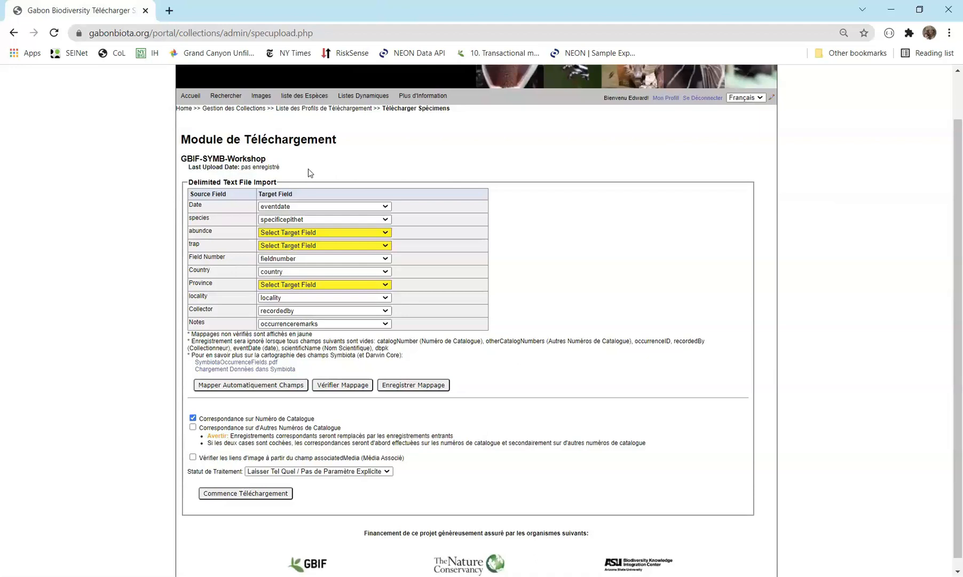
double_click(197, 205)
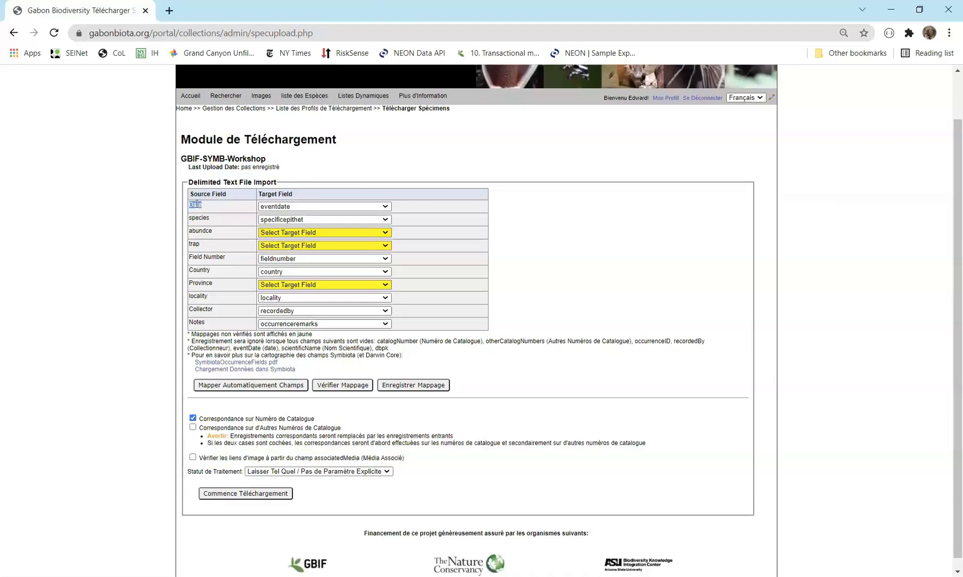
double_click(198, 218)
double_click(200, 231)
left_click_drag(199, 231, 196, 243)
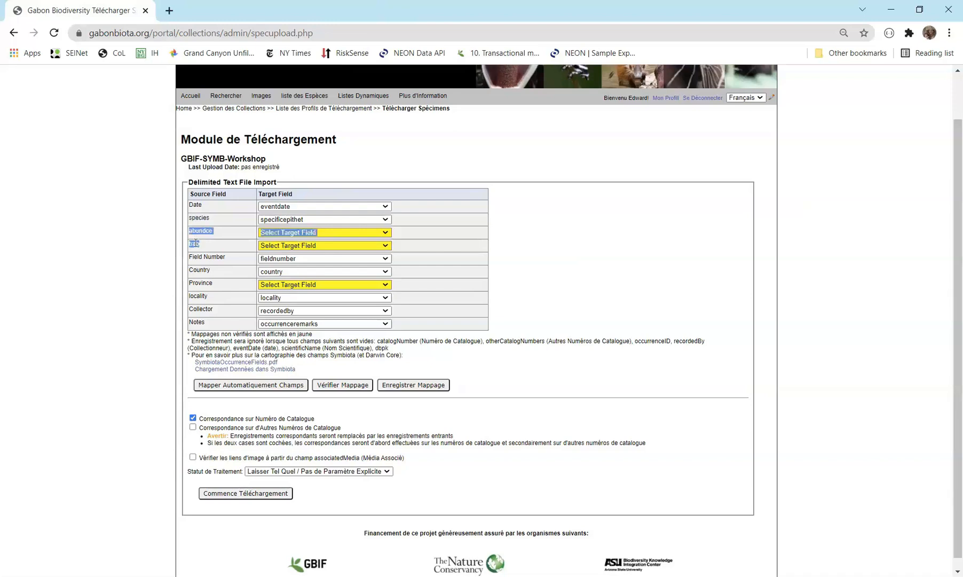
double_click(196, 243)
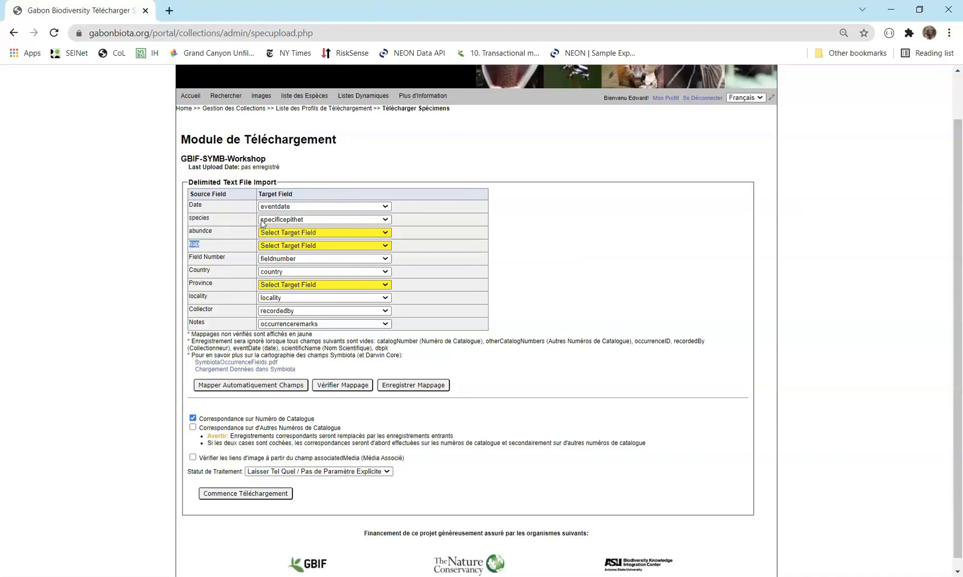
left_click(385, 207)
left_click_drag(388, 244, 387, 270)
left_click(550, 228)
Switch to Excel and examine the date entries in the Date column down to row 12
key("alt+Tab")
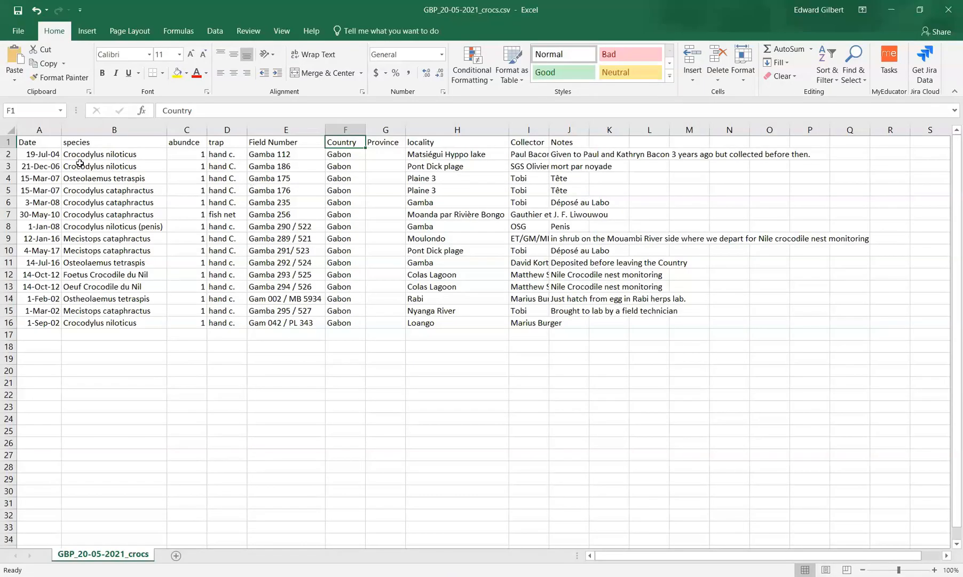
left_click(36, 180)
key("Up")
key("Down")
key("Down")
key("Down")
key("Down")
key("Down")
key("Down")
key("Down")
key("Down")
key("Down")
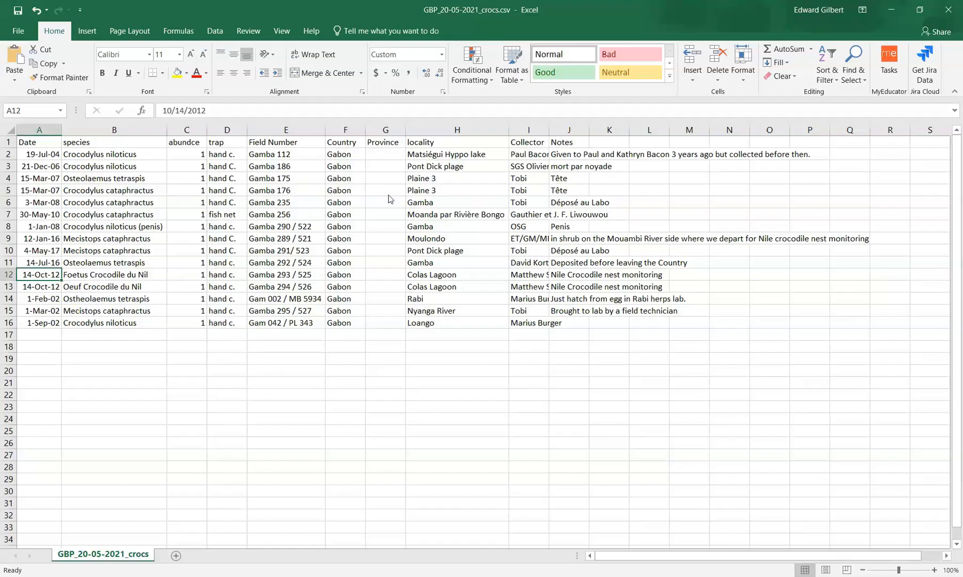
Switch to the browser and map the Date source field to verbatimeventdate
key("alt+Tab")
left_click(385, 207)
key("v")
key("v")
key("v")
key("v")
key("v")
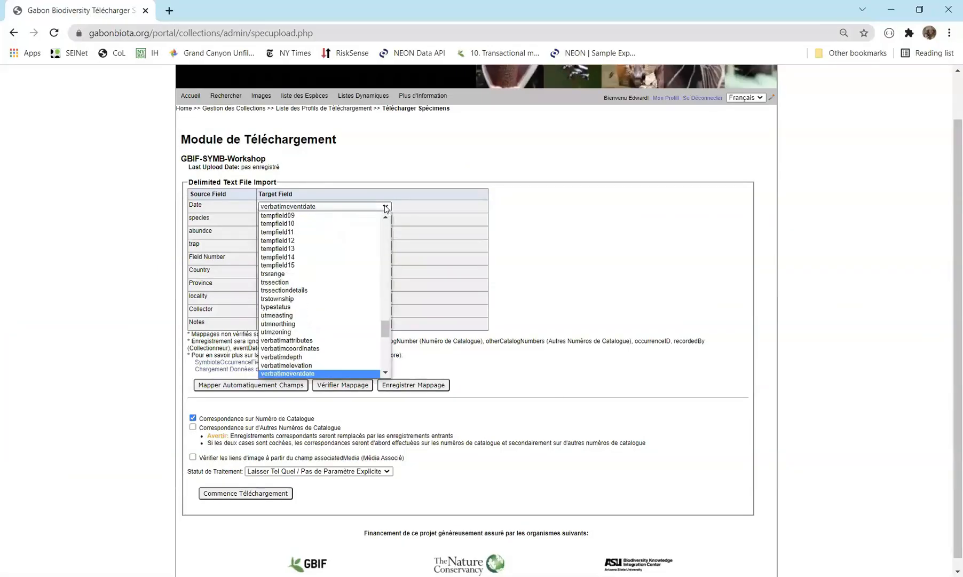
key("Return")
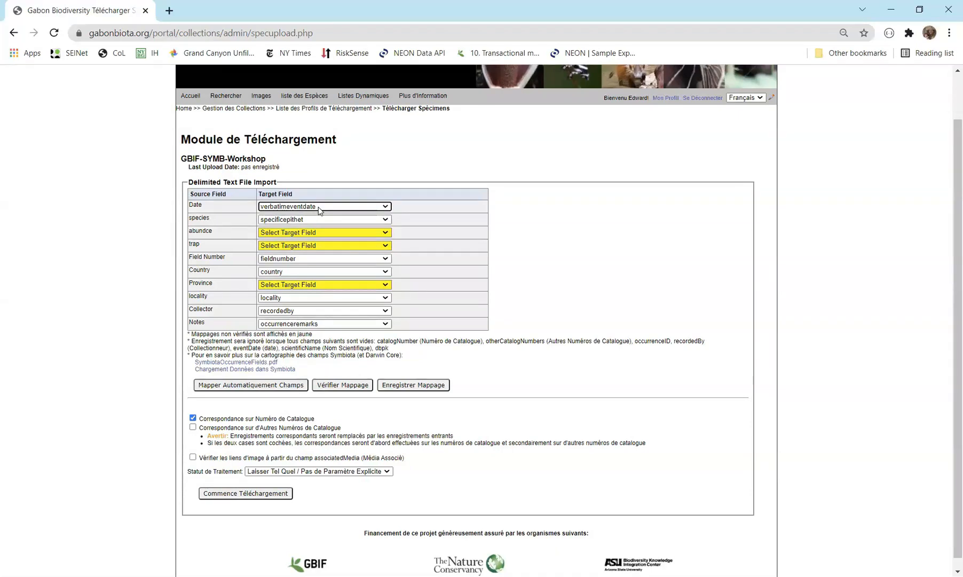
Map the species source field to scientificname, and change that target to sciname
double_click(197, 218)
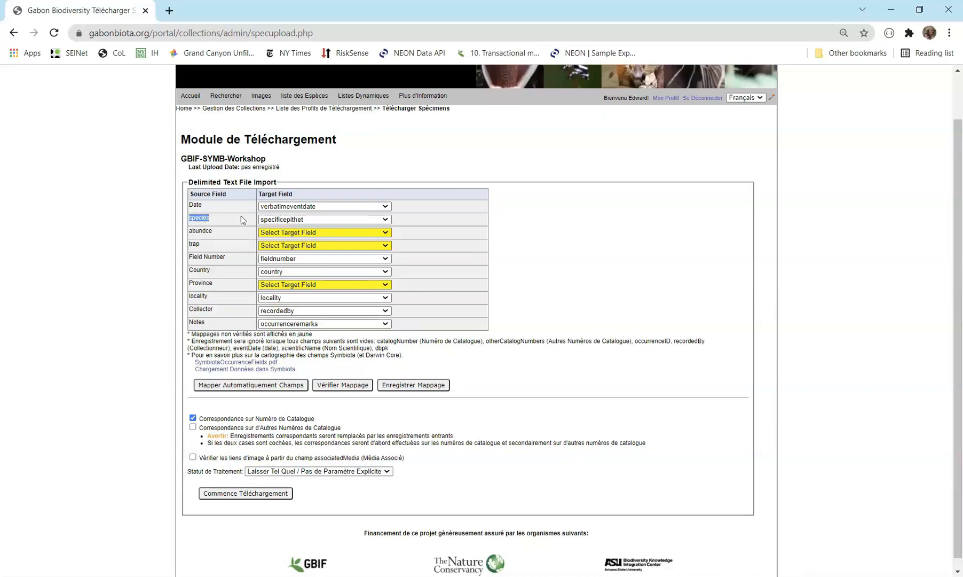
left_click(280, 219)
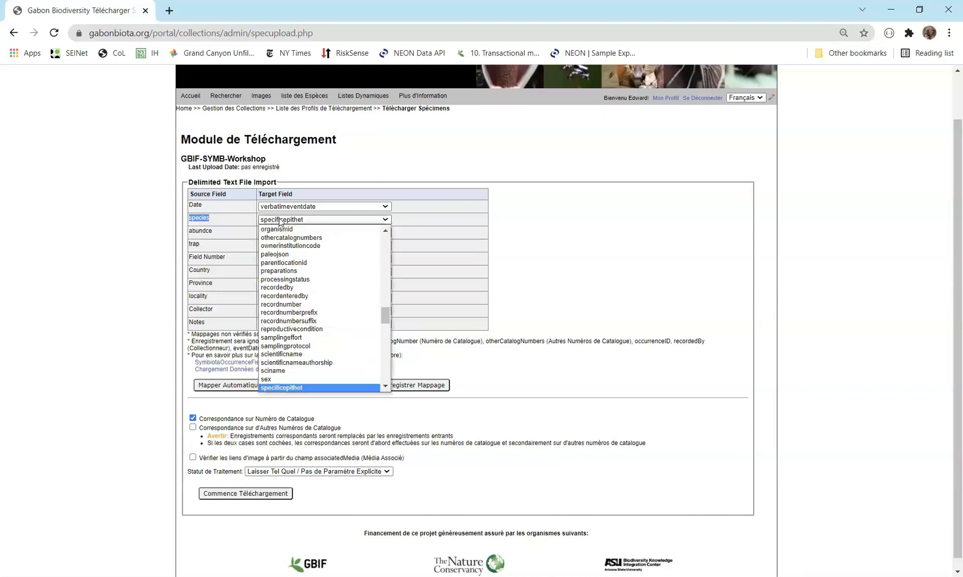
left_click(291, 355)
left_click(329, 222)
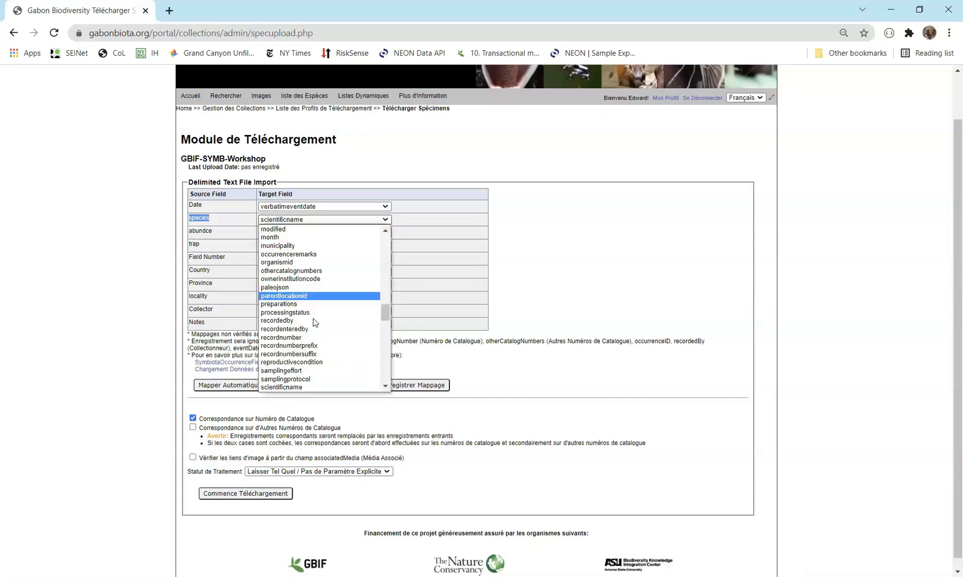
scroll(321, 360, "down", 1)
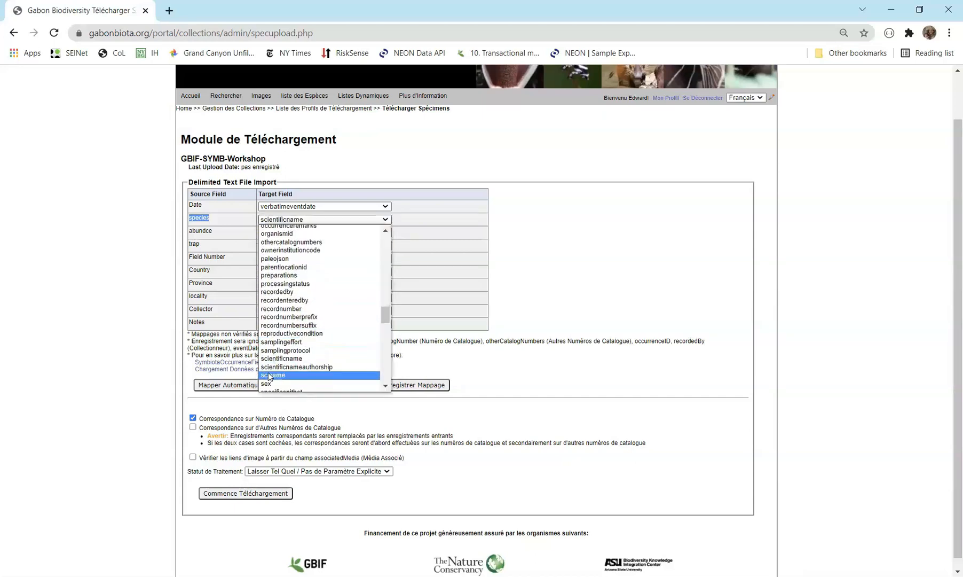
Switch to Excel to examine the names in the species column, and return to the browser
key("alt+Tab")
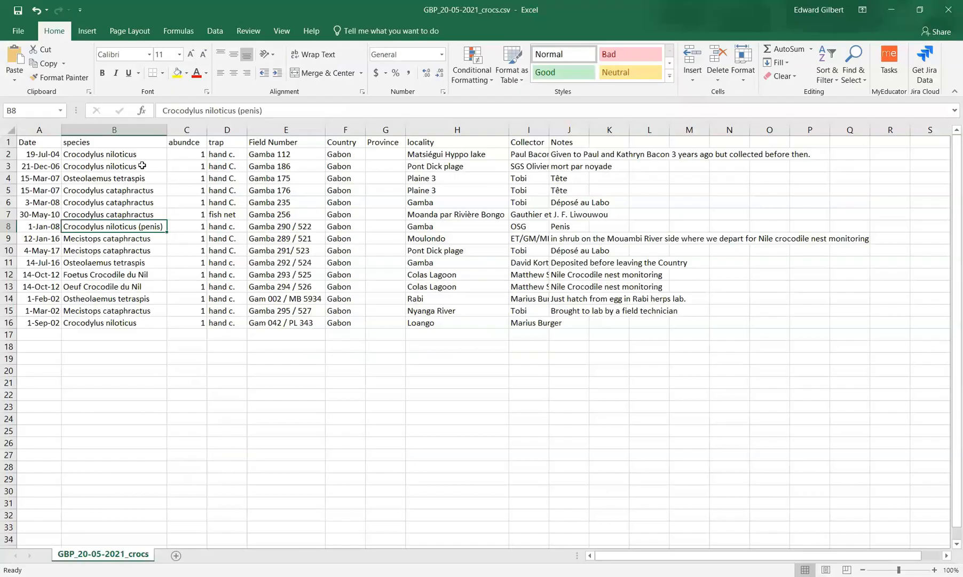
left_click(142, 165)
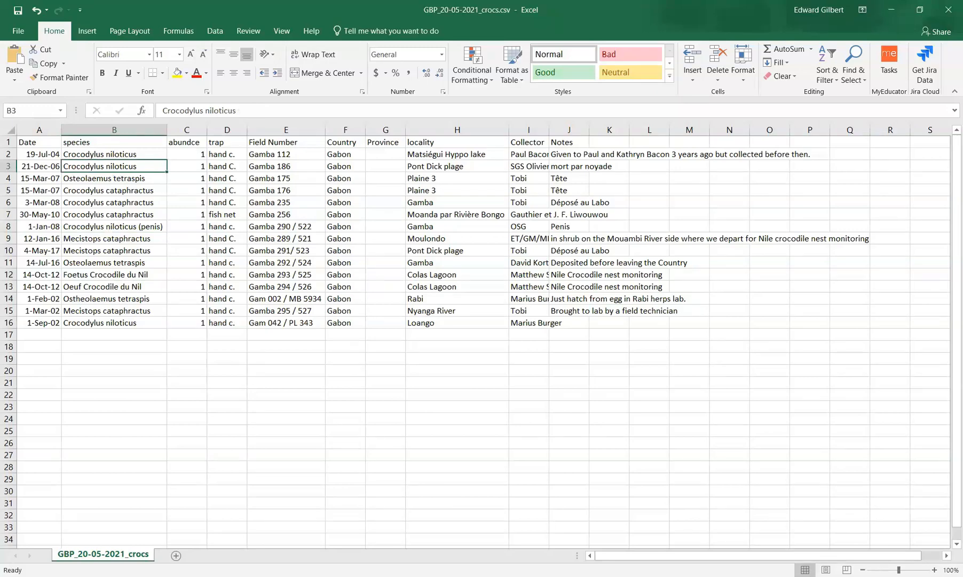
key("alt+Tab")
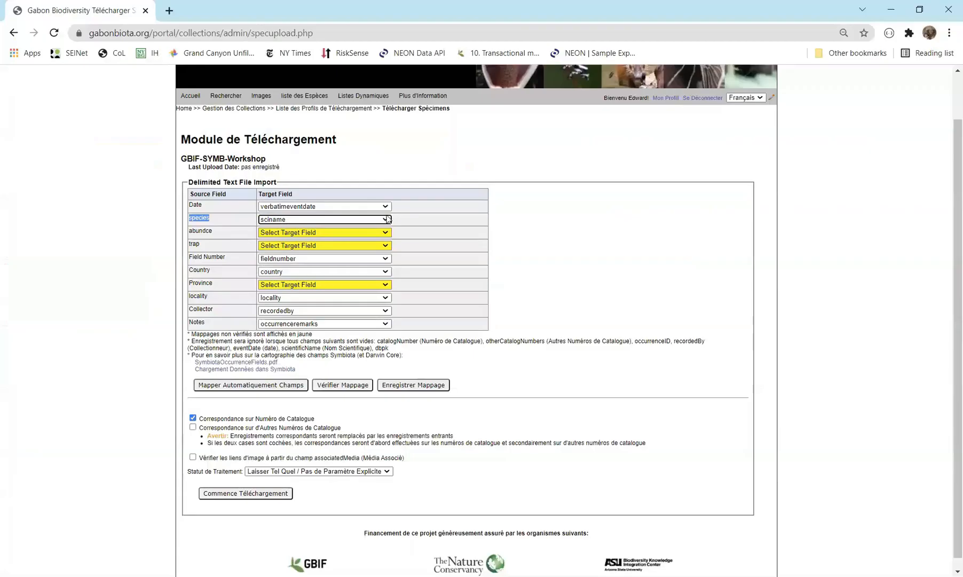
Try scientificname as the target field for species, and set it back to sciname
left_click(389, 219)
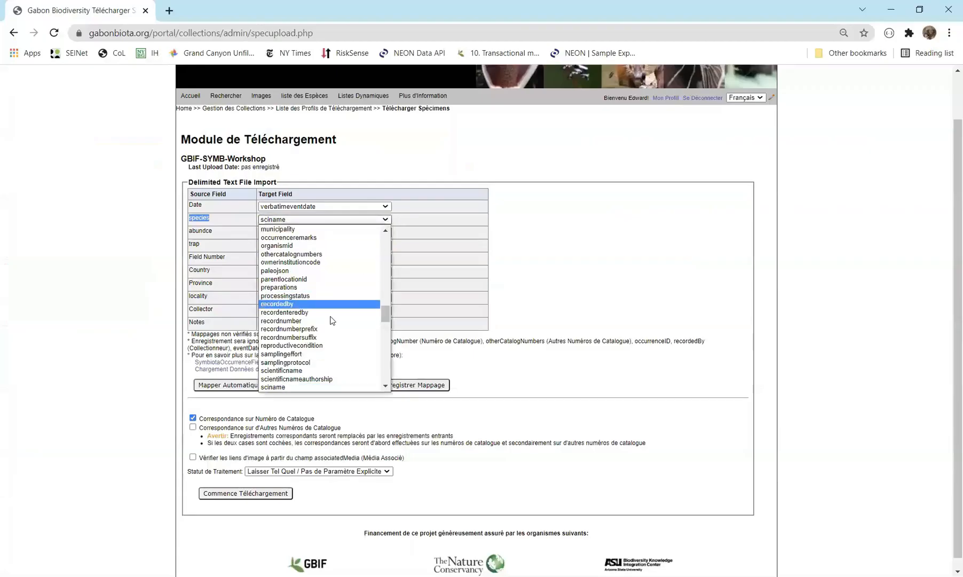
left_click(313, 371)
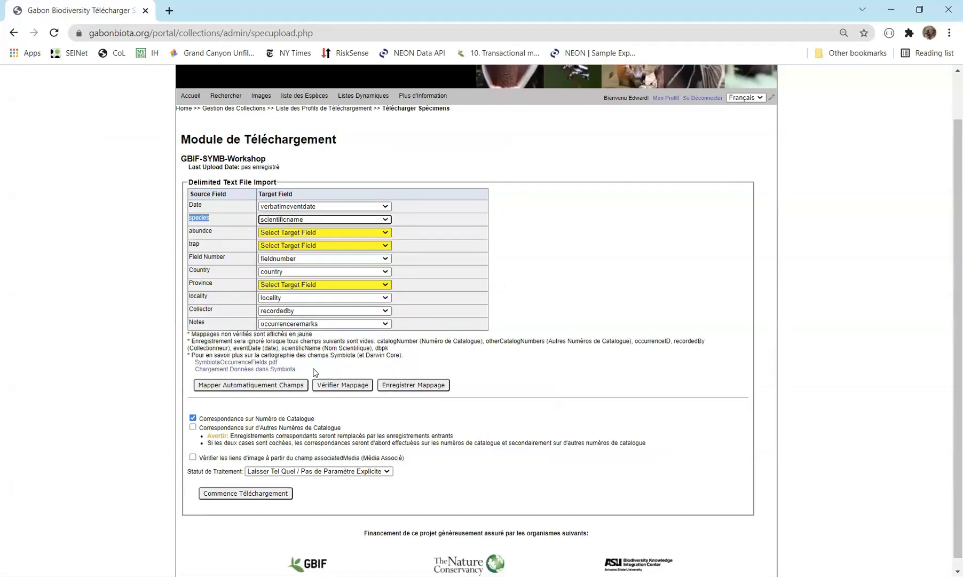
left_click(388, 219)
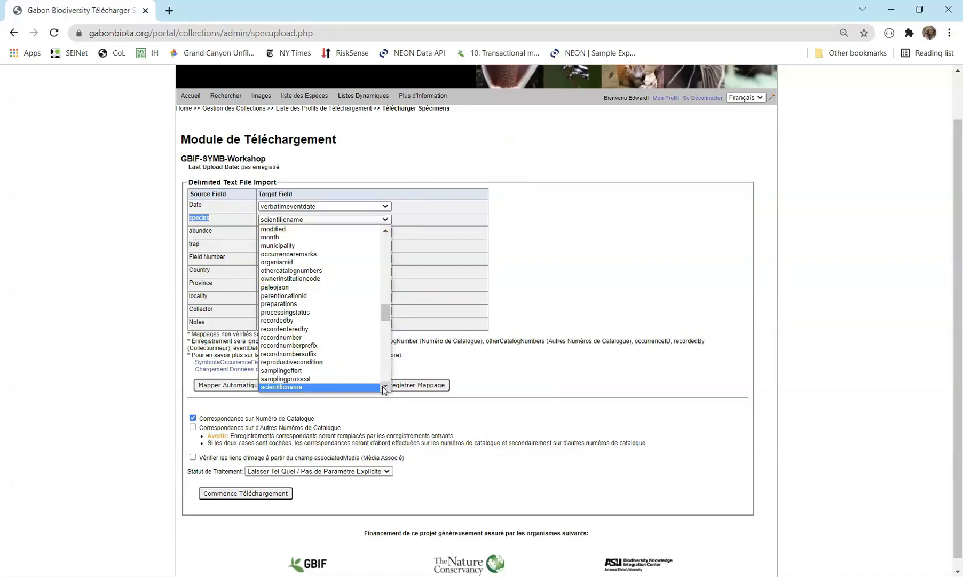
scroll(384, 386, "down", 2)
left_click(321, 355)
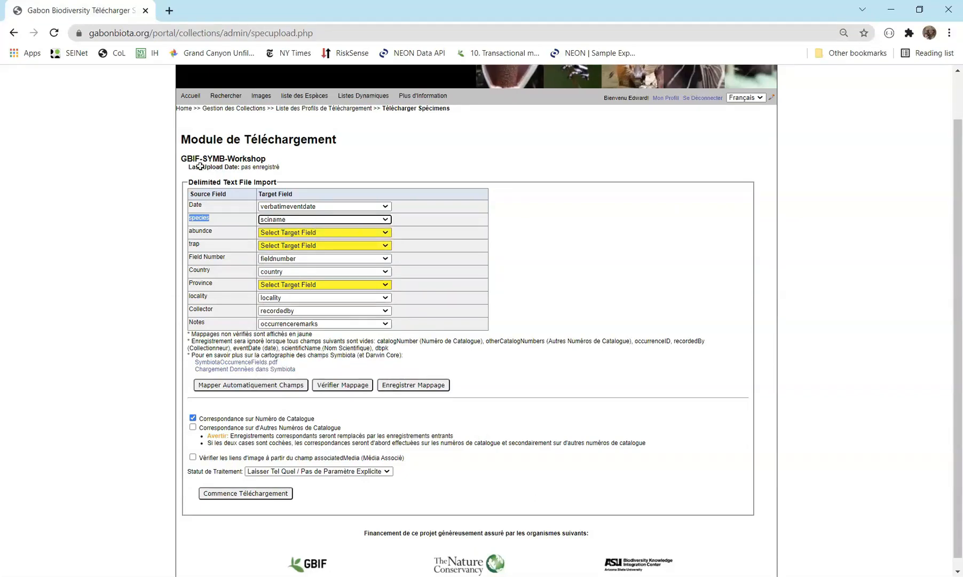
Switch to Excel and examine the values in the abundce column
key("alt+Tab")
left_click(187, 143)
left_click(187, 165)
left_click(187, 152)
key("Down")
key("Down")
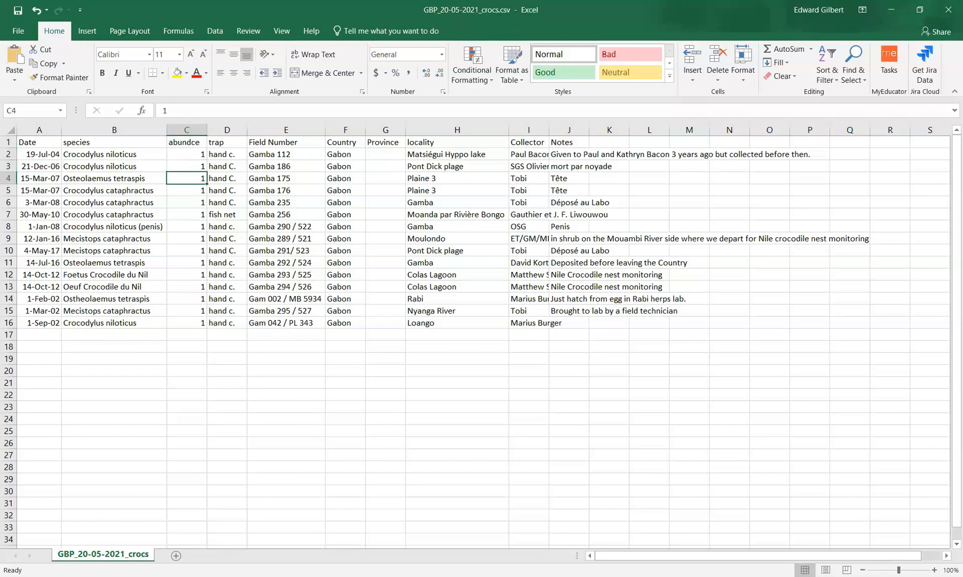
Switch back to the browser and map the abundce source field to individualcount
key("alt+Tab")
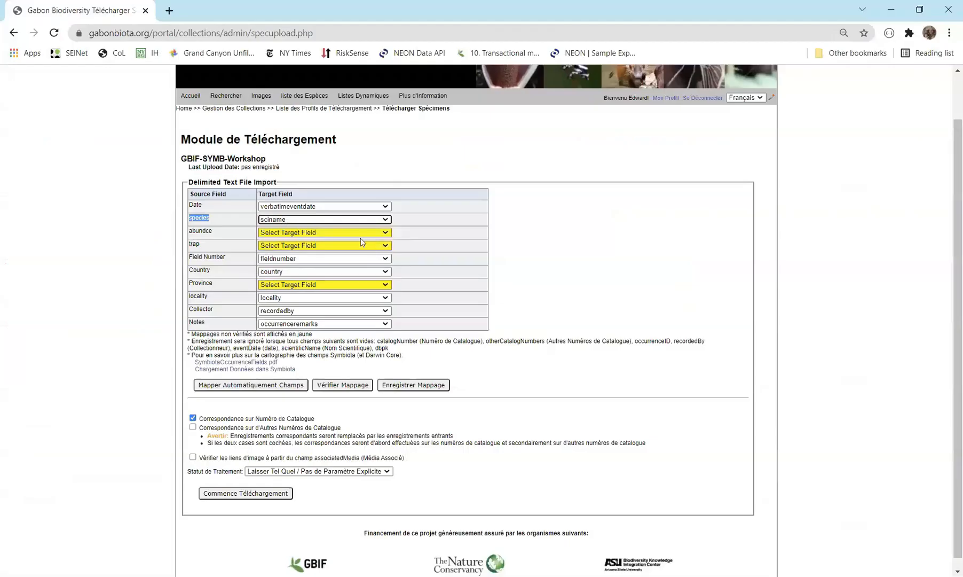
left_click(385, 233)
type("individualcount")
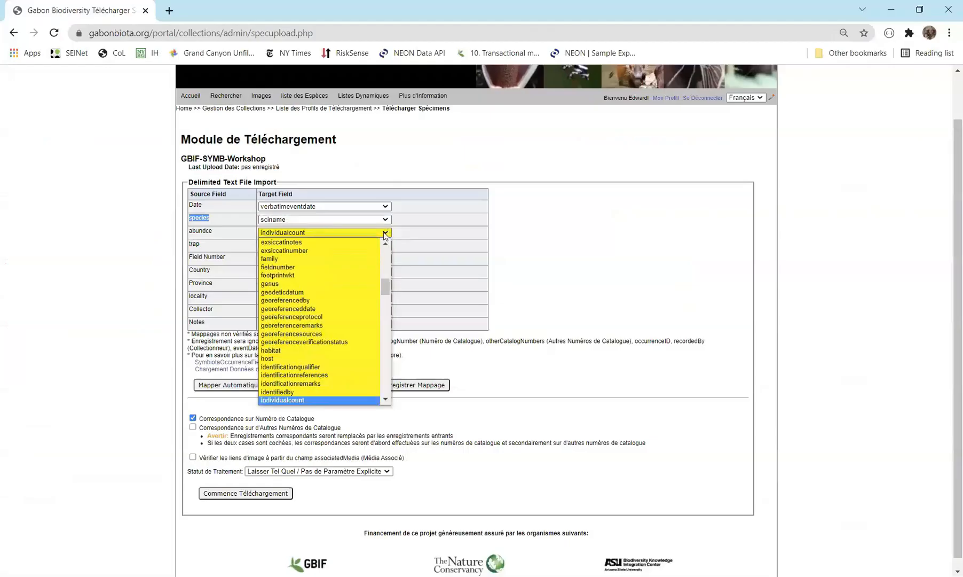
key("Down")
key("Down")
key("Up")
key("Up")
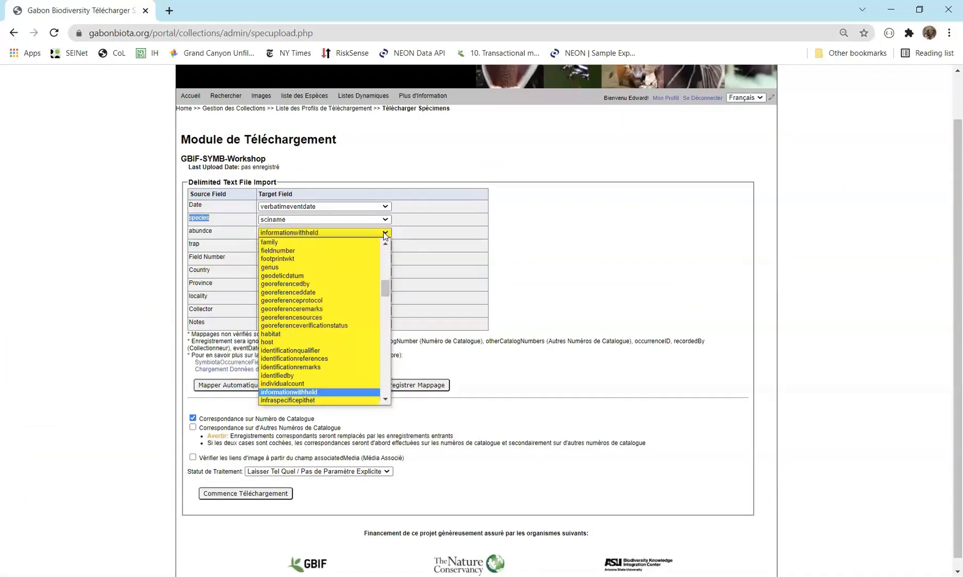
key("Return")
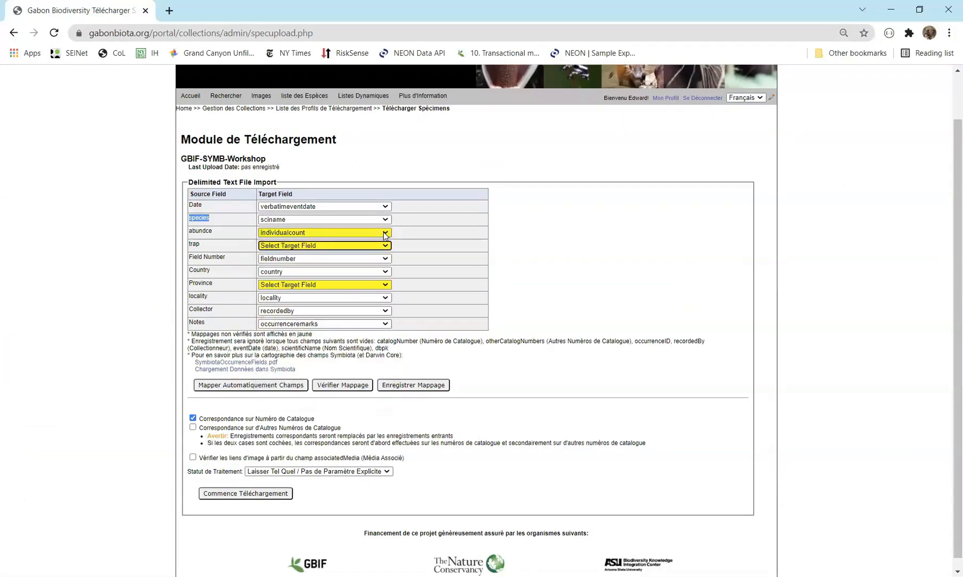
Switch to Excel to examine the values in the trap column, and return to the browser
key("alt+Tab")
left_click(228, 200)
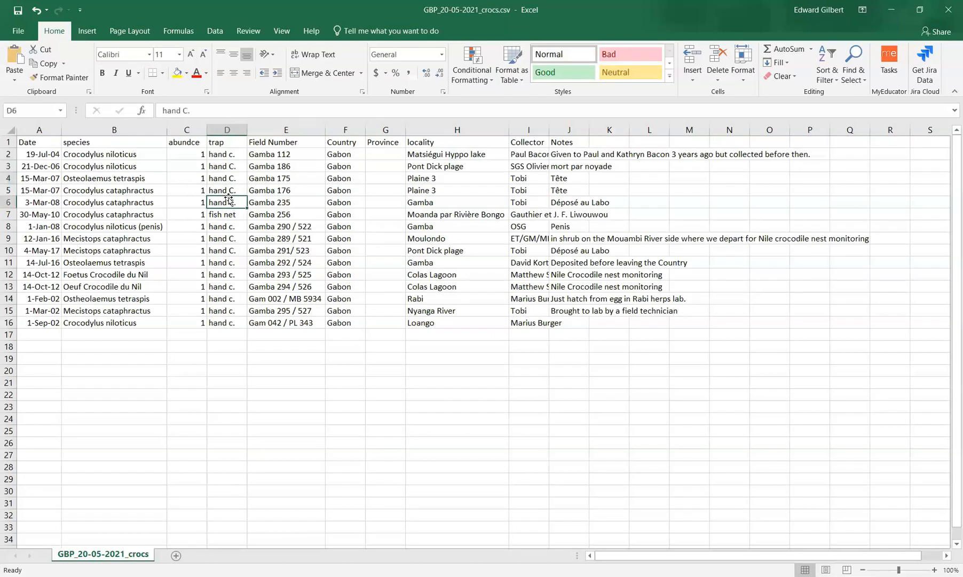
key("alt+Tab")
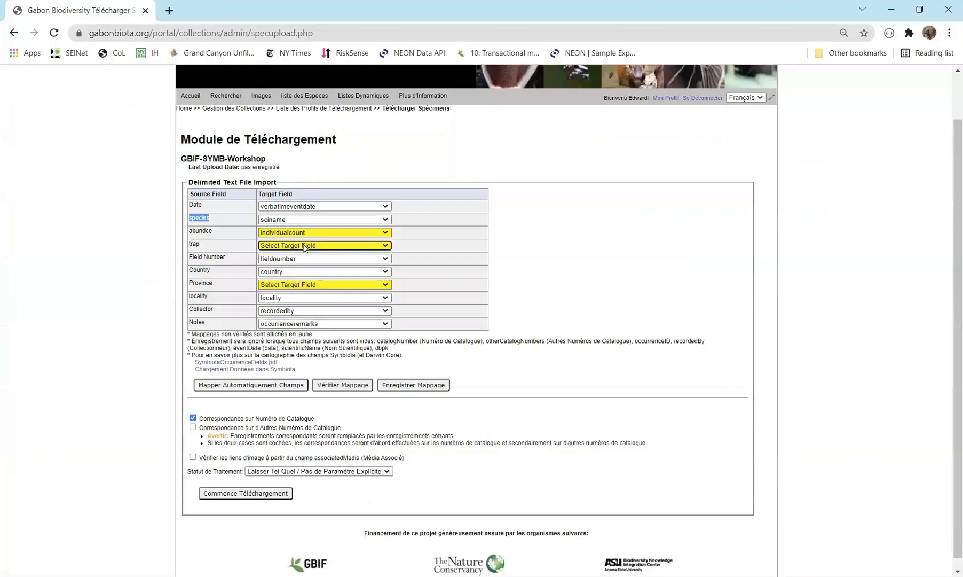
Map the trap source field to the samplingprotocol target field
left_click(307, 245)
scroll(307, 346, "down", 5)
scroll(307, 346, "down", 12)
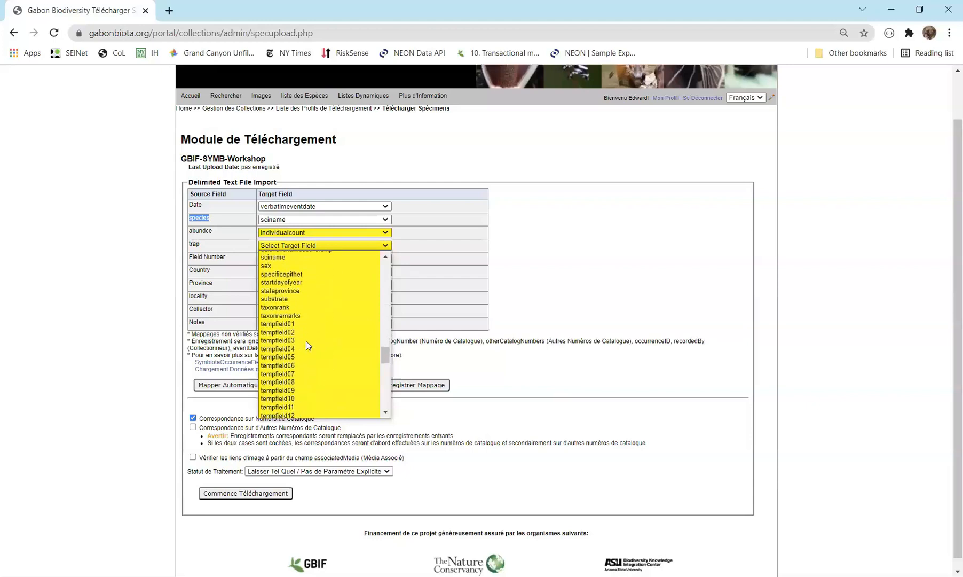
scroll(307, 345, "up", 4)
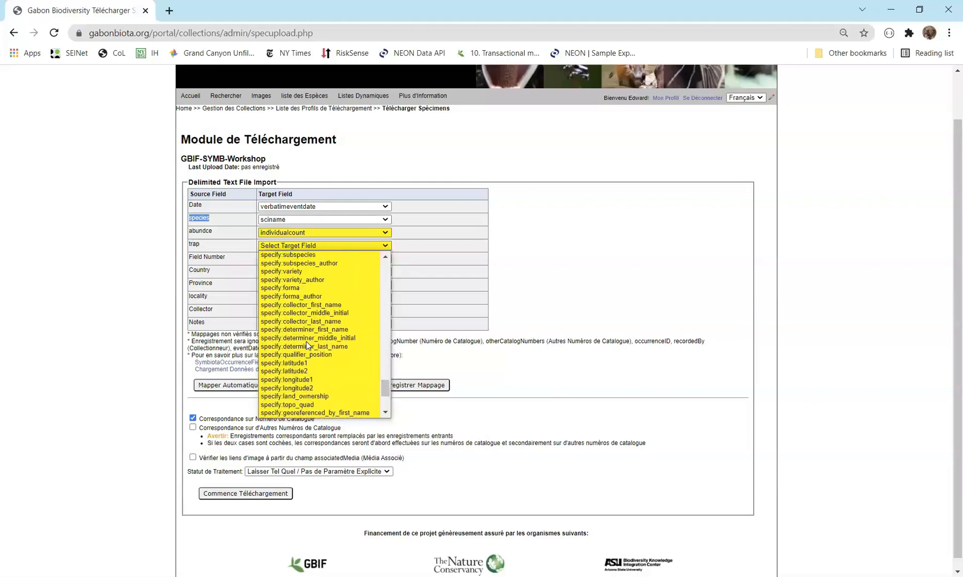
key("s")
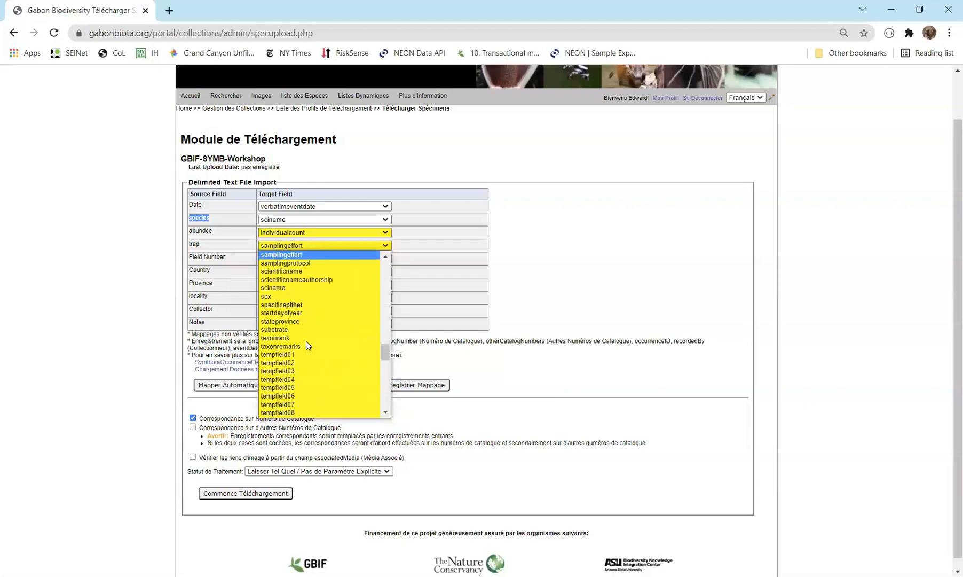
key("Down")
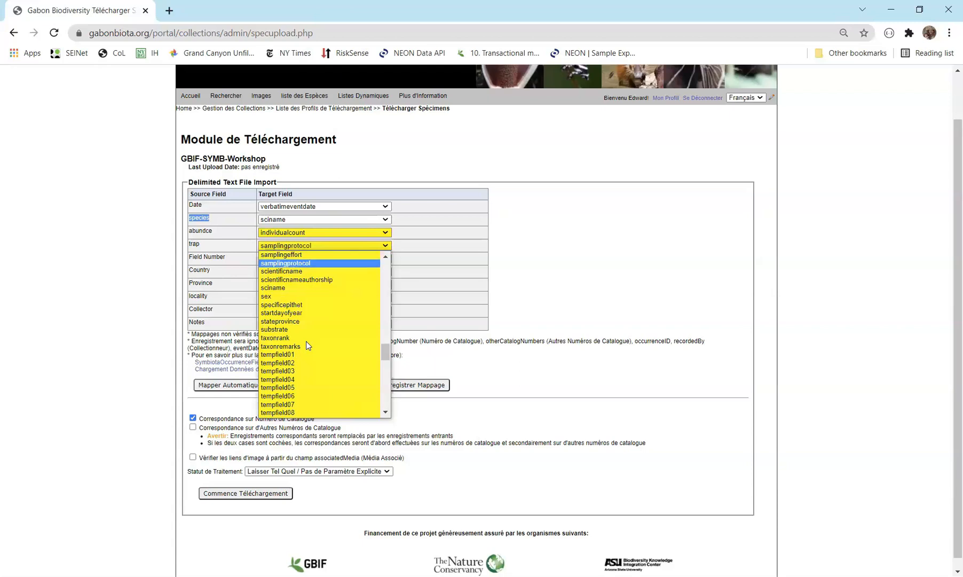
key("Return")
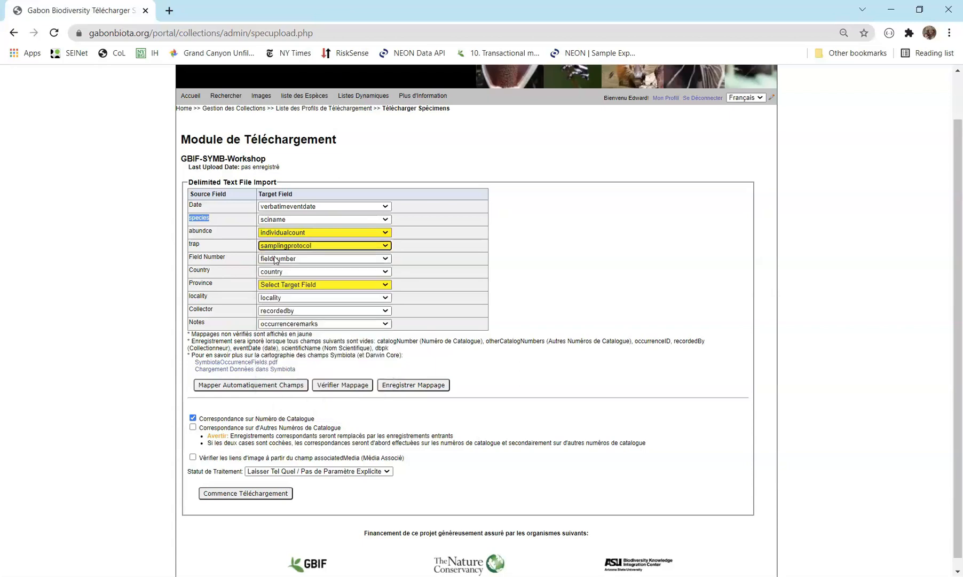
Map the Province source field to stateprovince, and start the upload with catalogue number matching left enabled
left_click(286, 290)
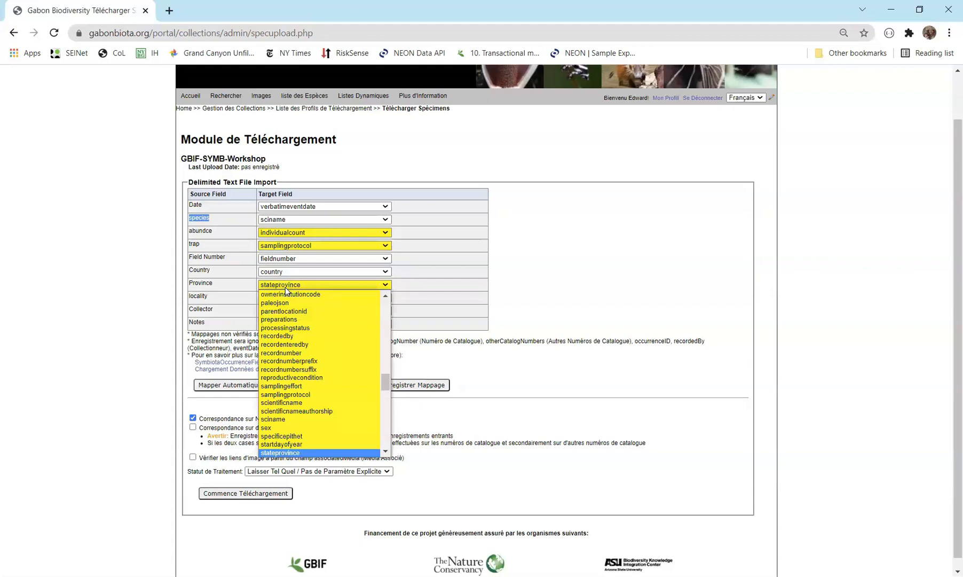
left_click(285, 288)
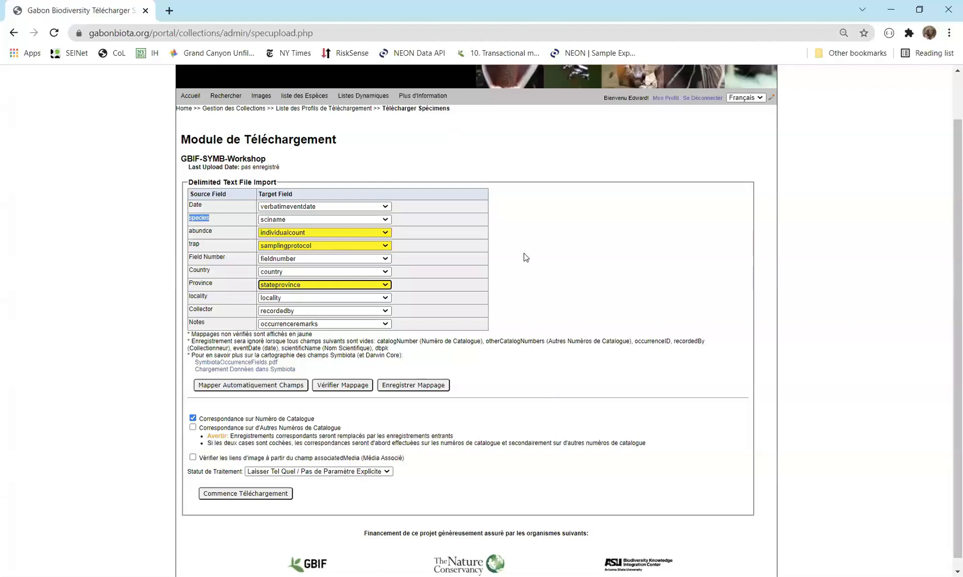
left_click_drag(198, 419, 316, 423)
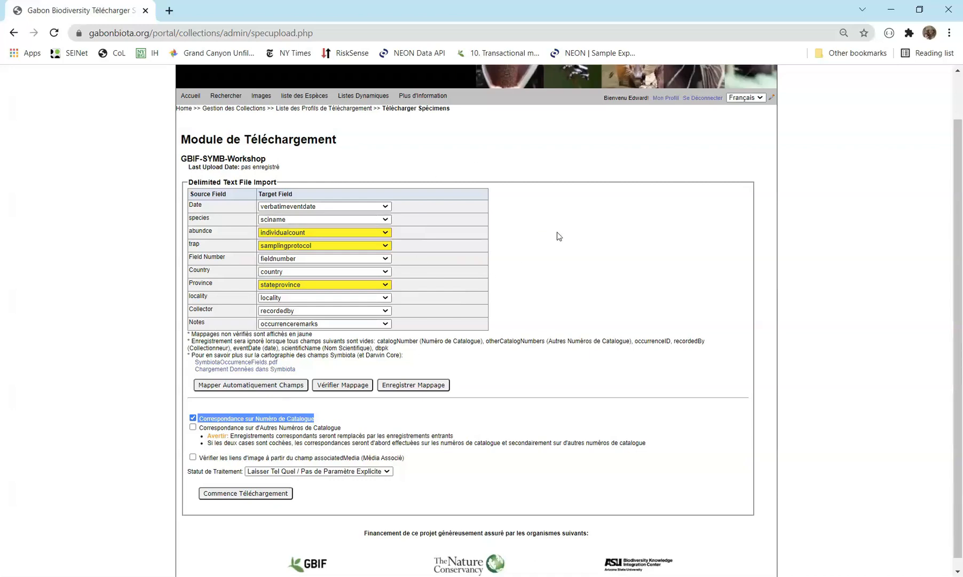
left_click(219, 494)
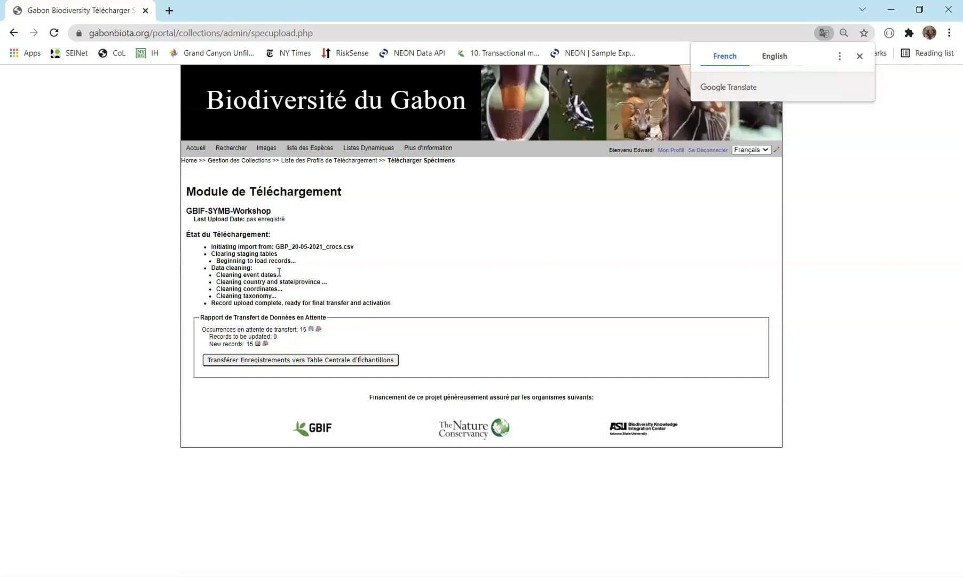
Preview all occurrences awaiting transfer, examine their mapped columns, and return to the upload module page
left_click(311, 330)
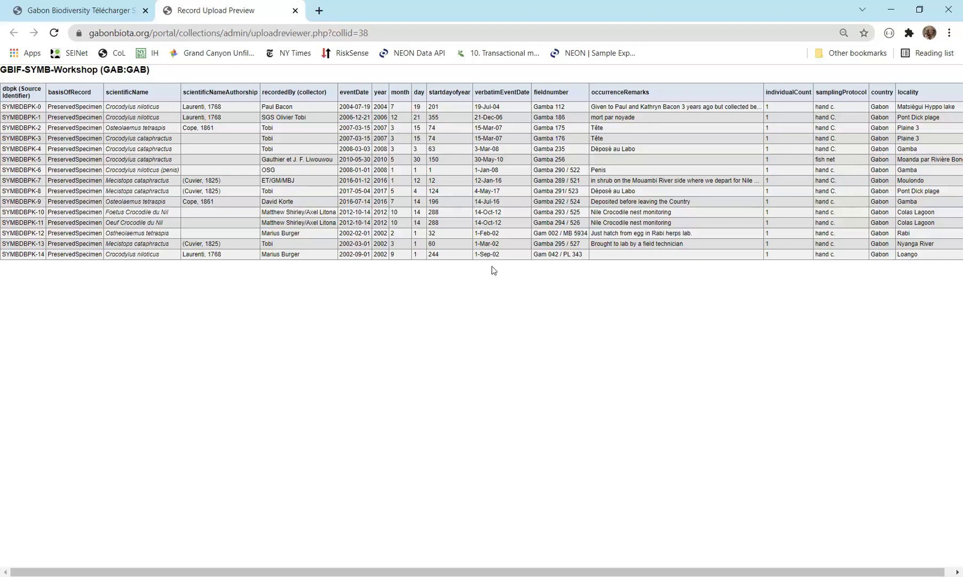
scroll(806, 130, "right", 1)
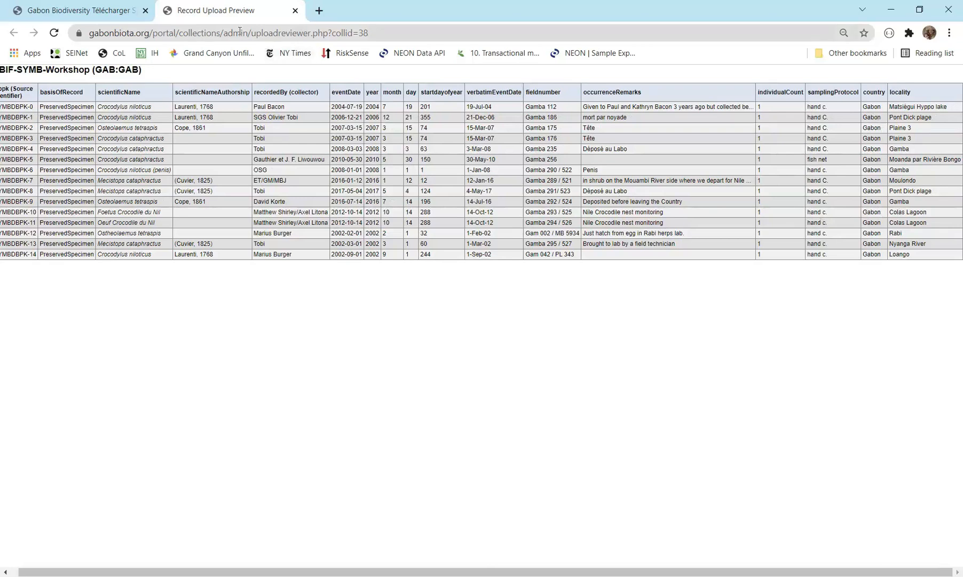
left_click(107, 10)
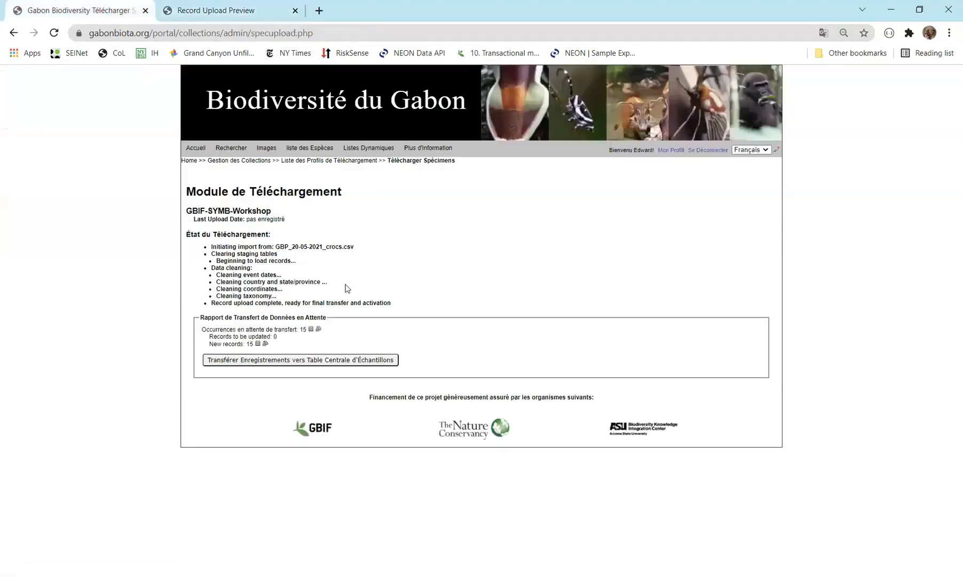
Download the occurrences awaiting transfer as a CSV file and open the downloaded file
left_click(319, 330)
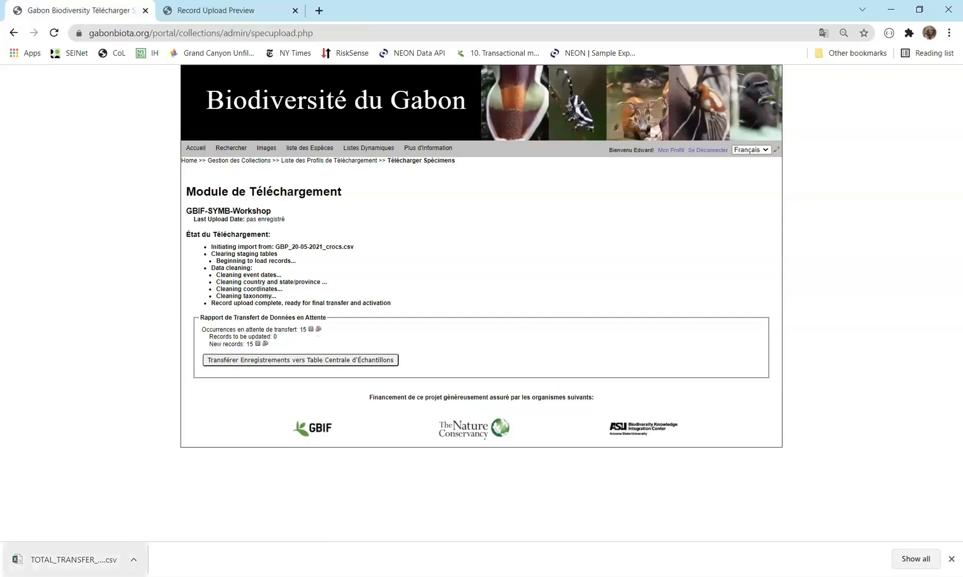
left_click(73, 559)
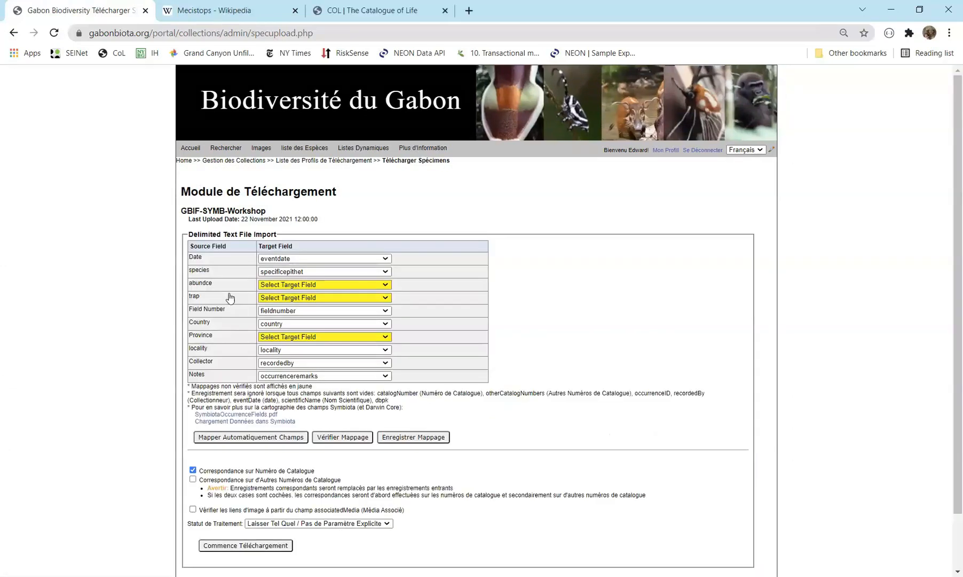
Examine the target fields available for the Date source field, including the coordinate, locality, verbatim, specify and tempfield entries, leaving eventdate mapped
left_click(387, 259)
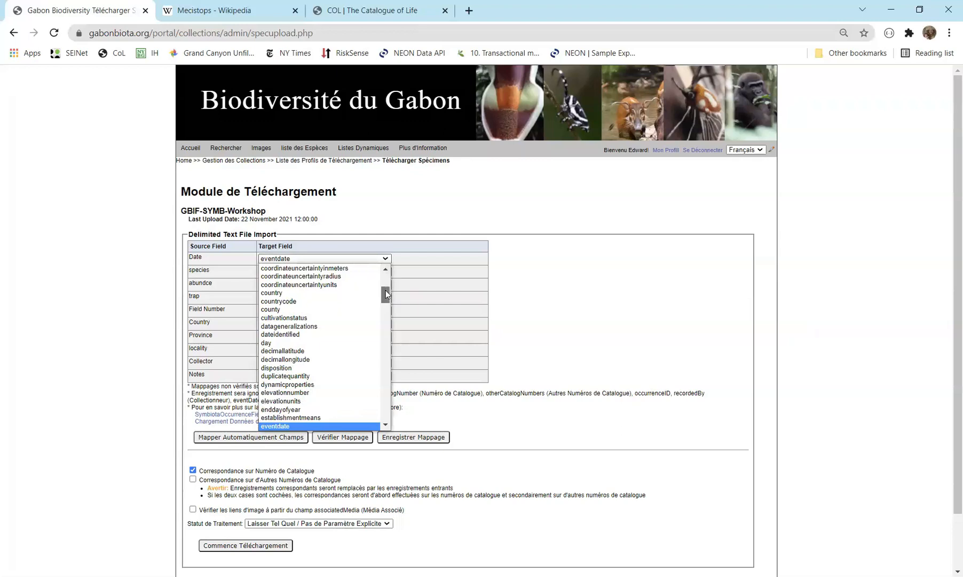
left_click_drag(387, 294, 388, 328)
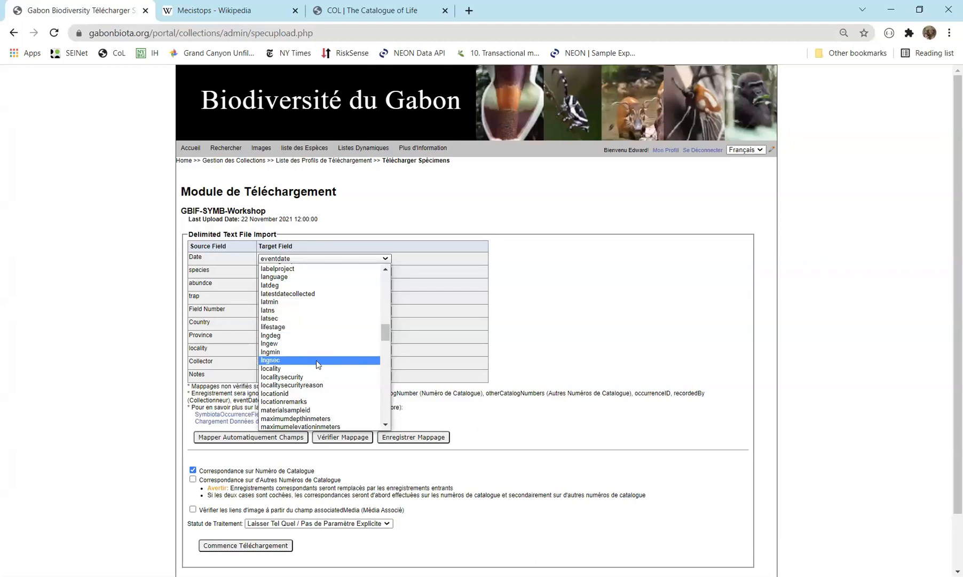
scroll(317, 363, "up", 1)
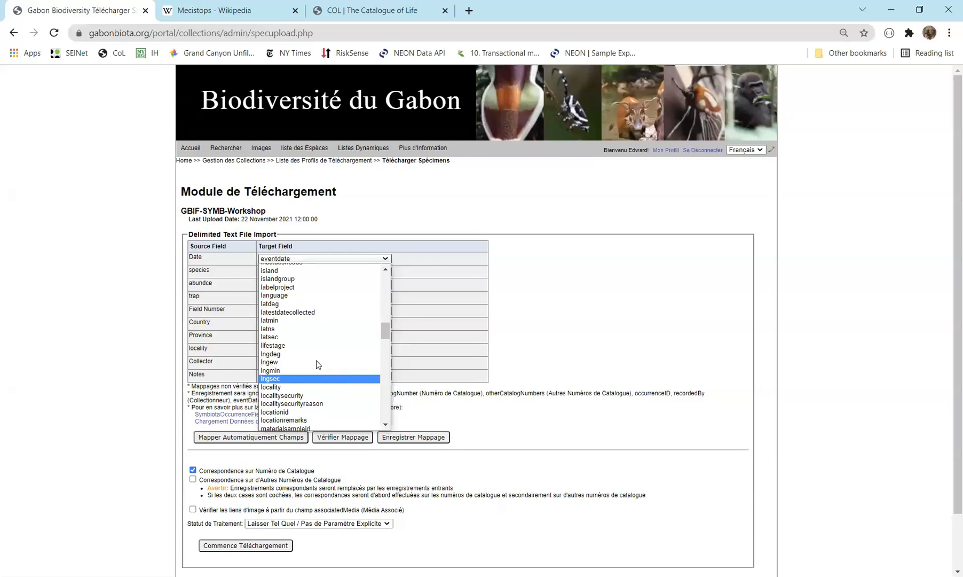
scroll(317, 363, "down", 2)
scroll(318, 364, "down", 15)
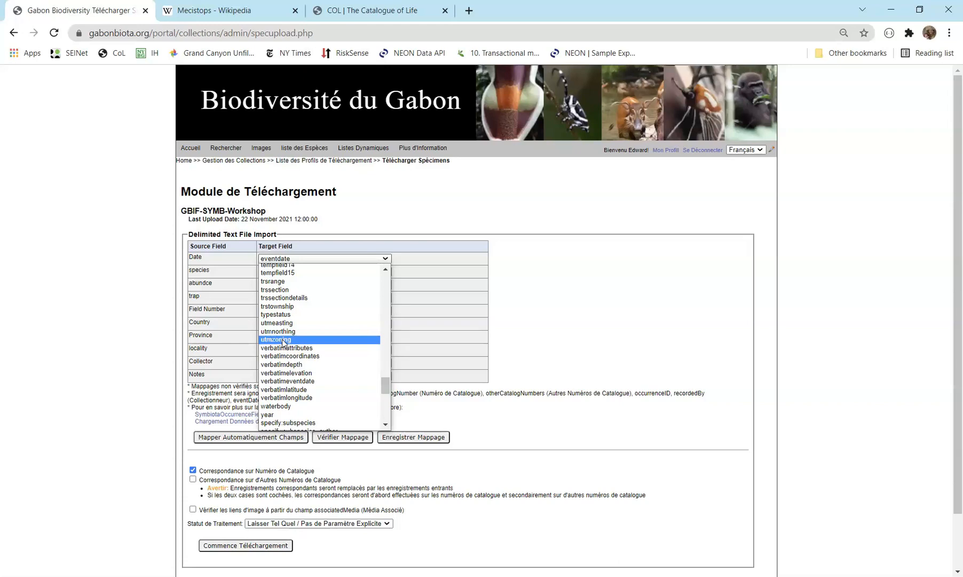
scroll(283, 344, "up", 1)
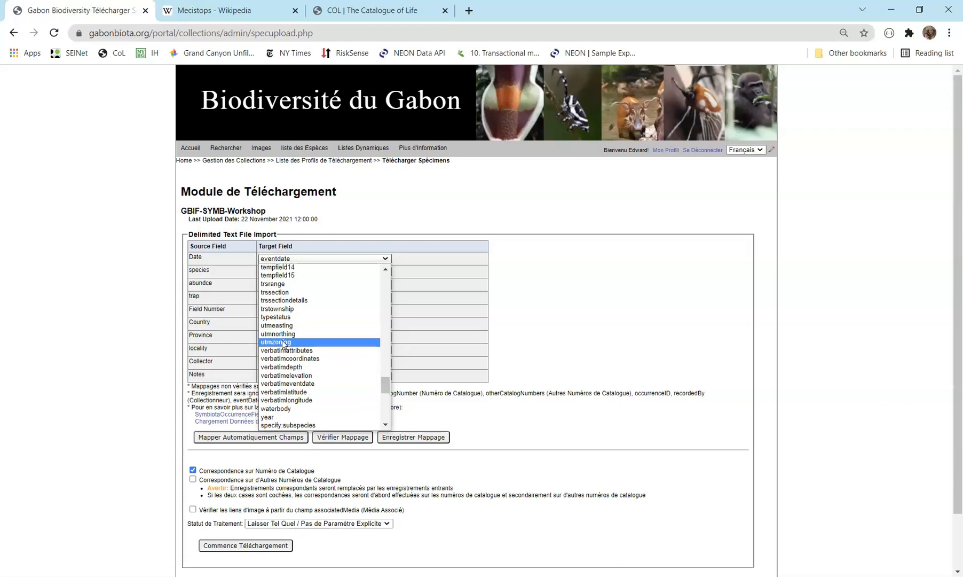
scroll(283, 344, "up", 10)
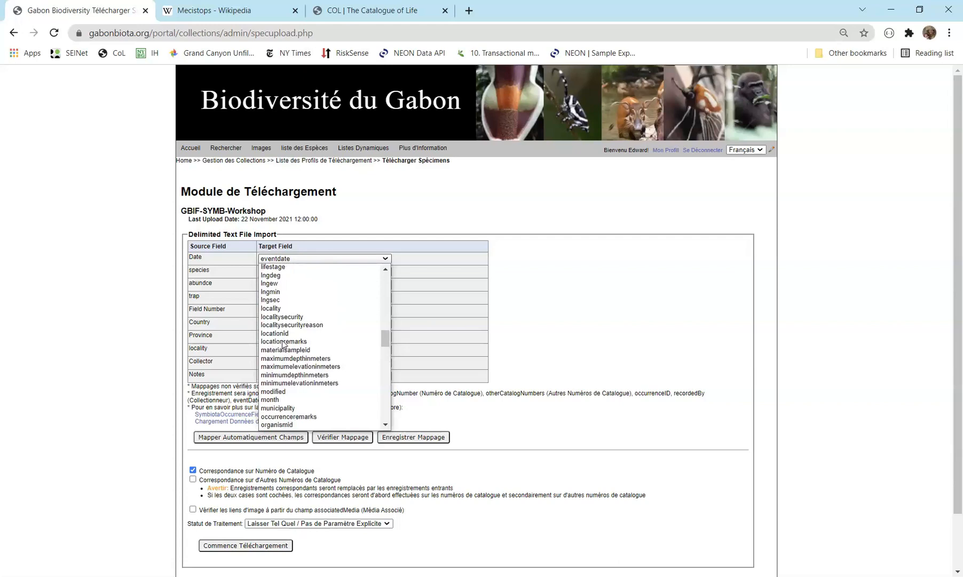
scroll(283, 344, "up", 3)
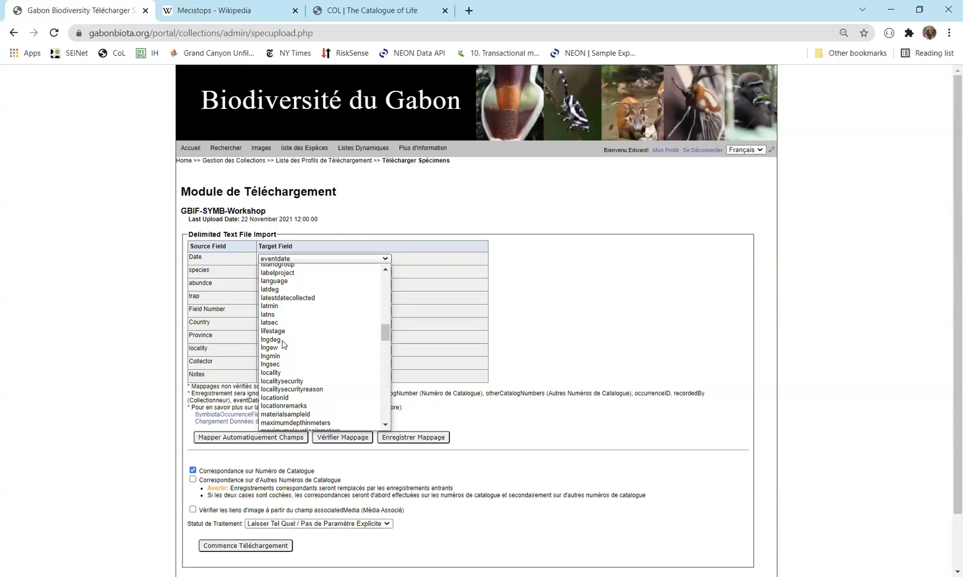
scroll(283, 345, "up", 2)
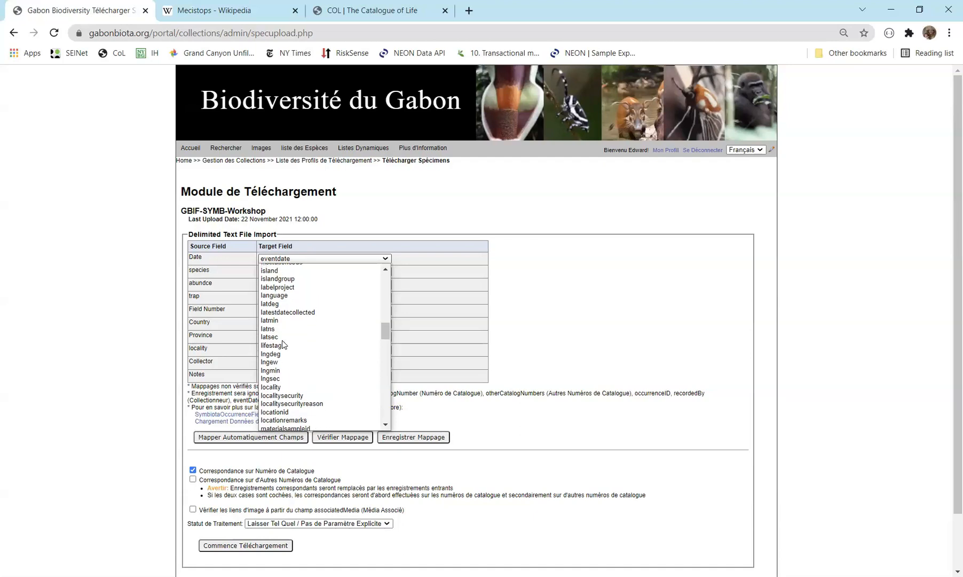
scroll(283, 344, "up", 5)
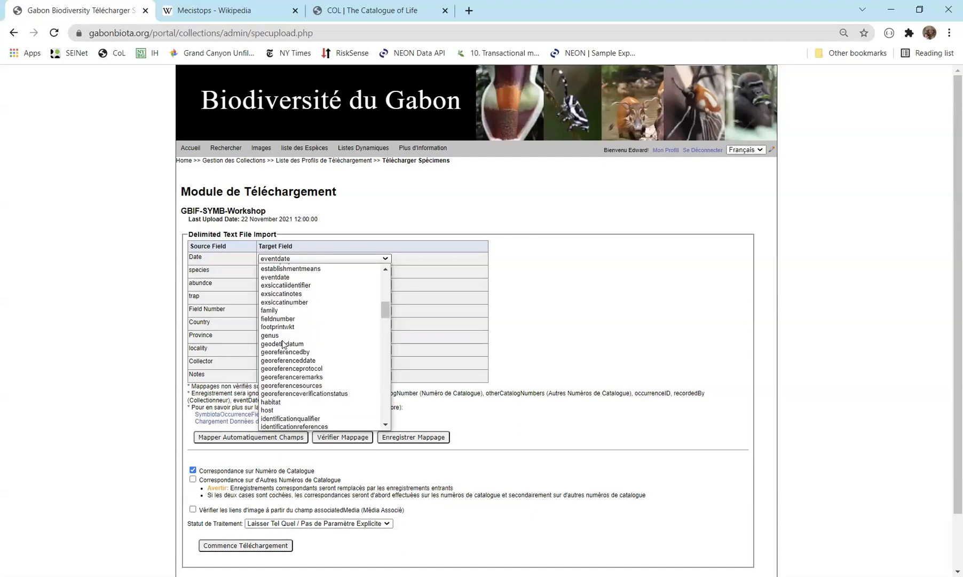
scroll(282, 343, "up", 2)
scroll(283, 345, "up", 1)
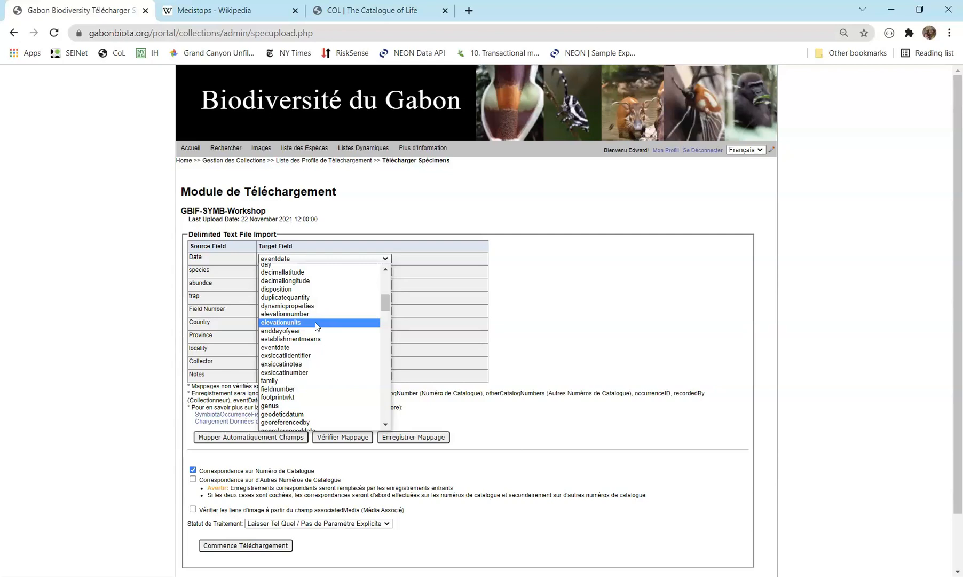
scroll(316, 322, "up", 3)
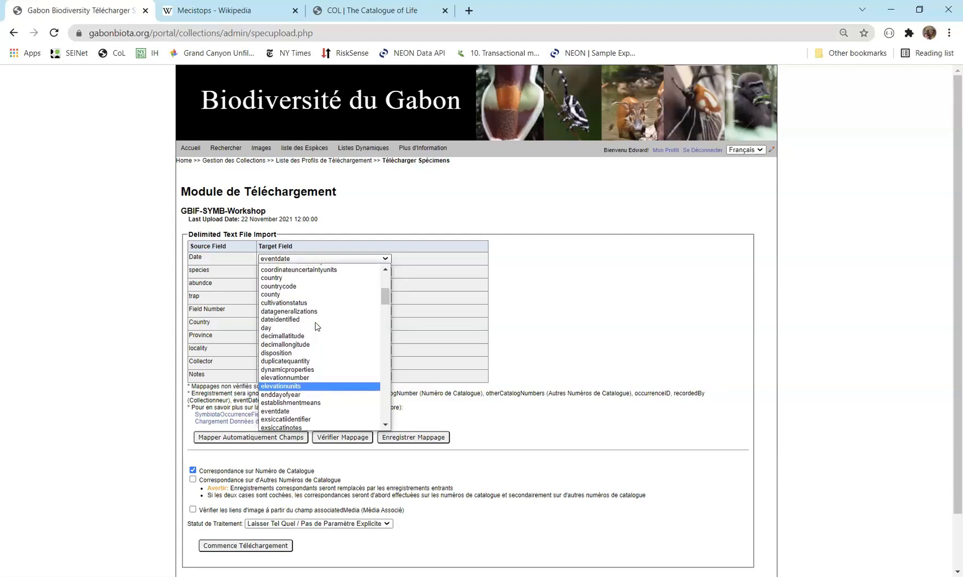
scroll(316, 322, "down", 15)
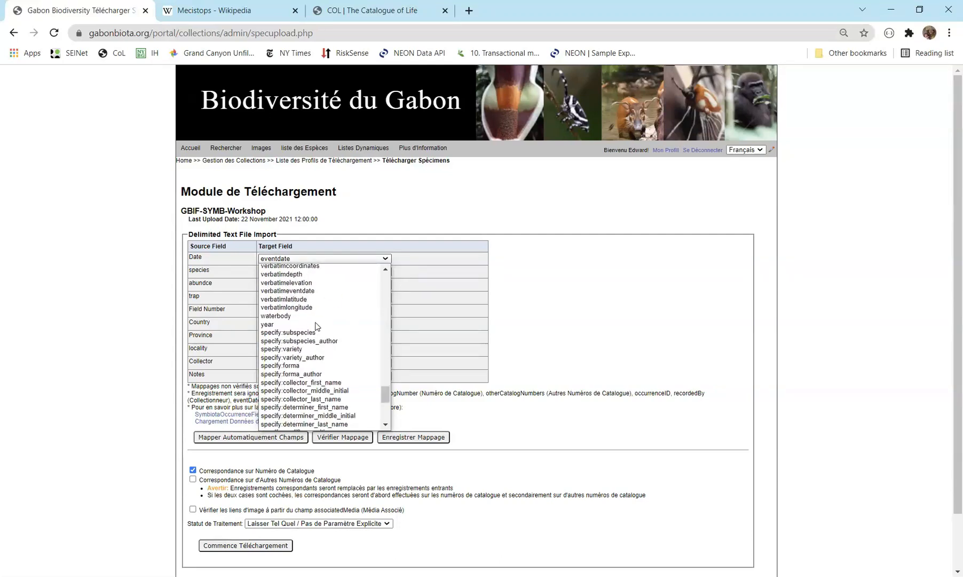
scroll(316, 322, "down", 2)
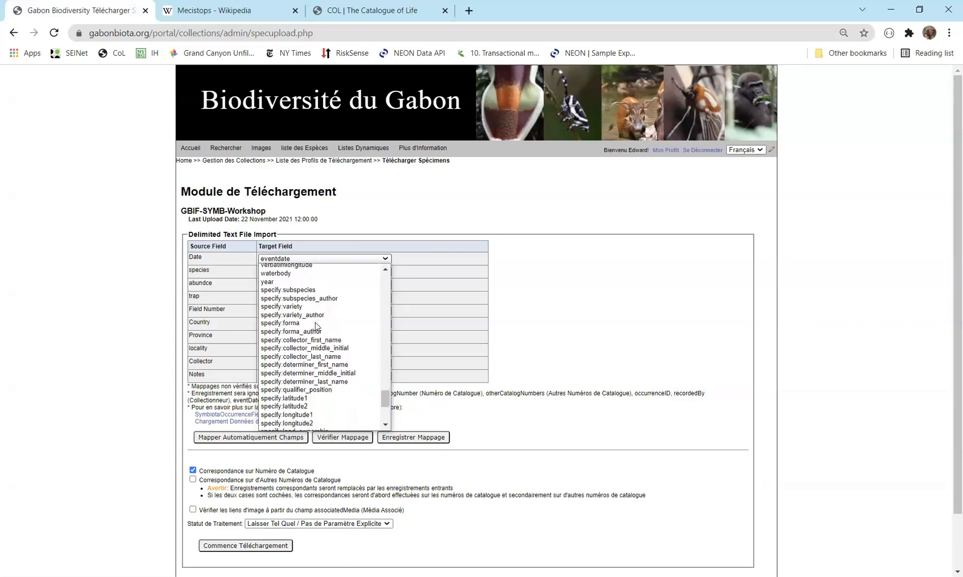
scroll(315, 323, "down", 6)
scroll(316, 323, "up", 8)
scroll(316, 322, "up", 6)
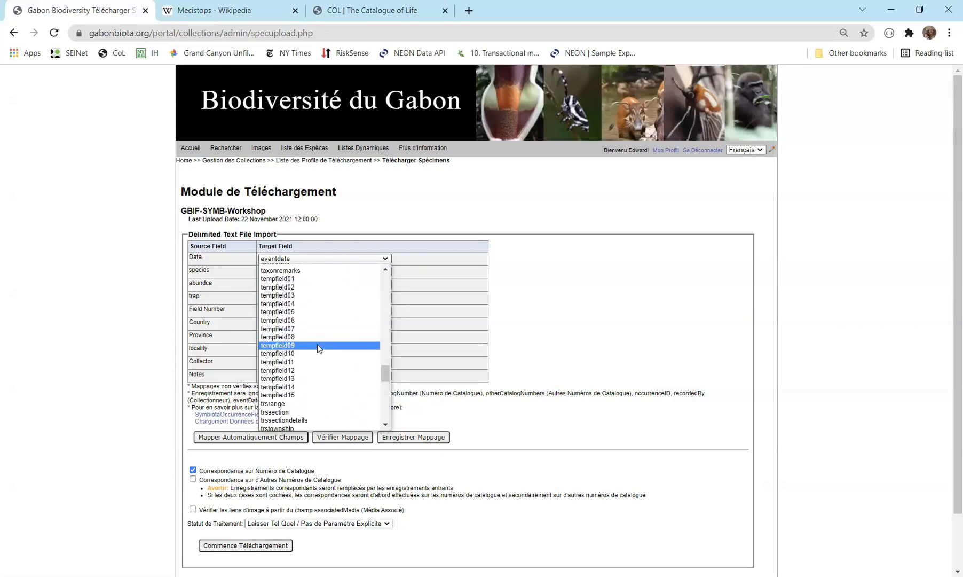
scroll(317, 345, "up", 1)
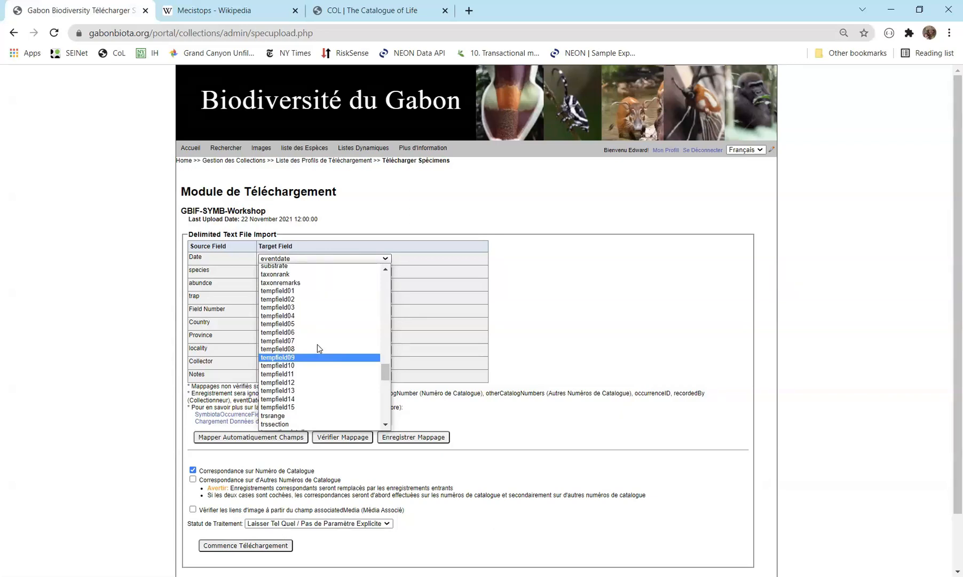
left_click(674, 274)
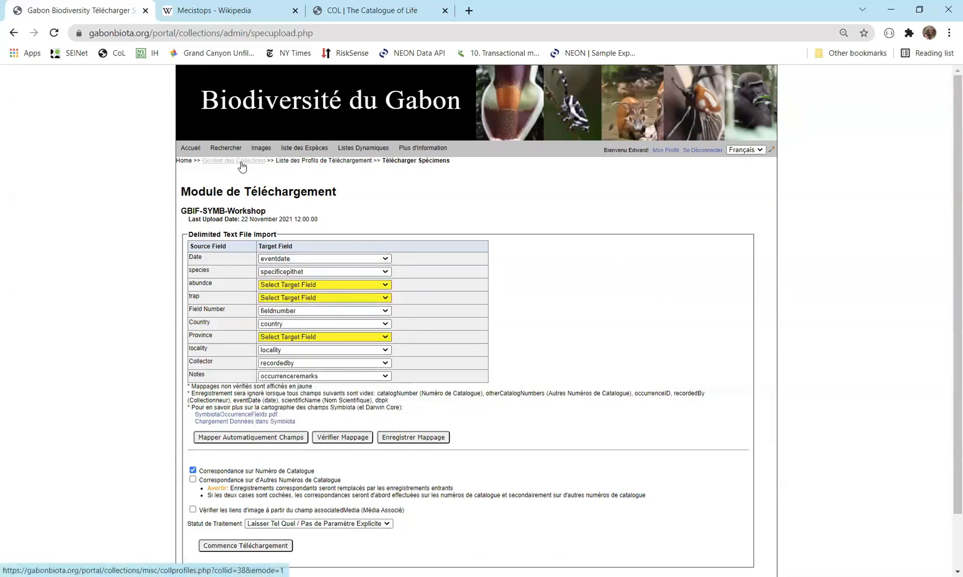
Return to the collection's management page and open the form for a new import profile
left_click(241, 162)
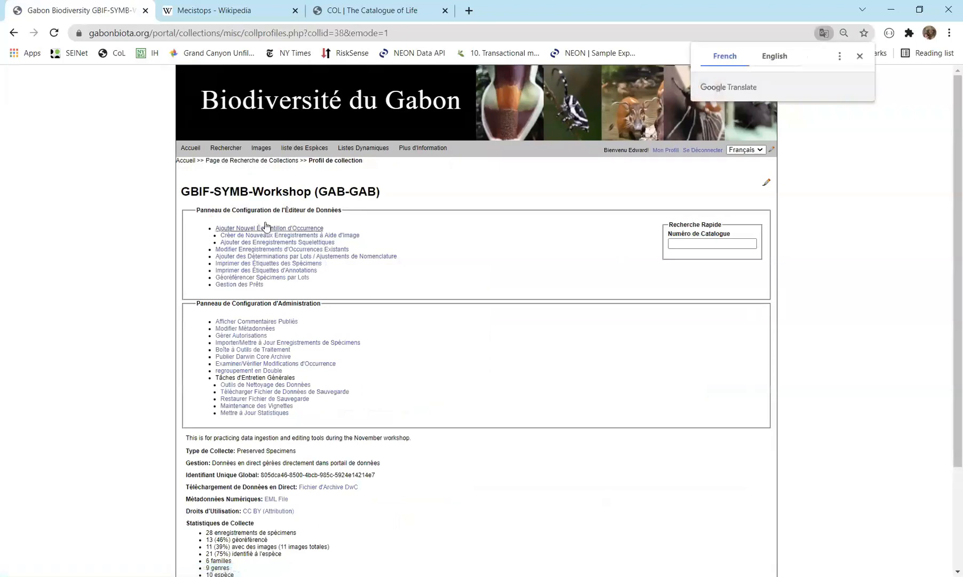
left_click(275, 344)
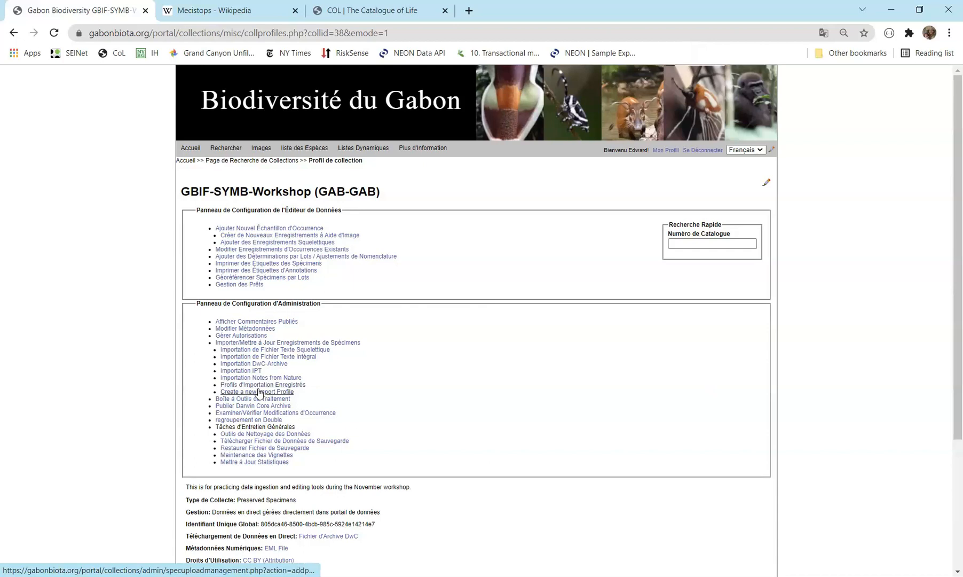
left_click(259, 393)
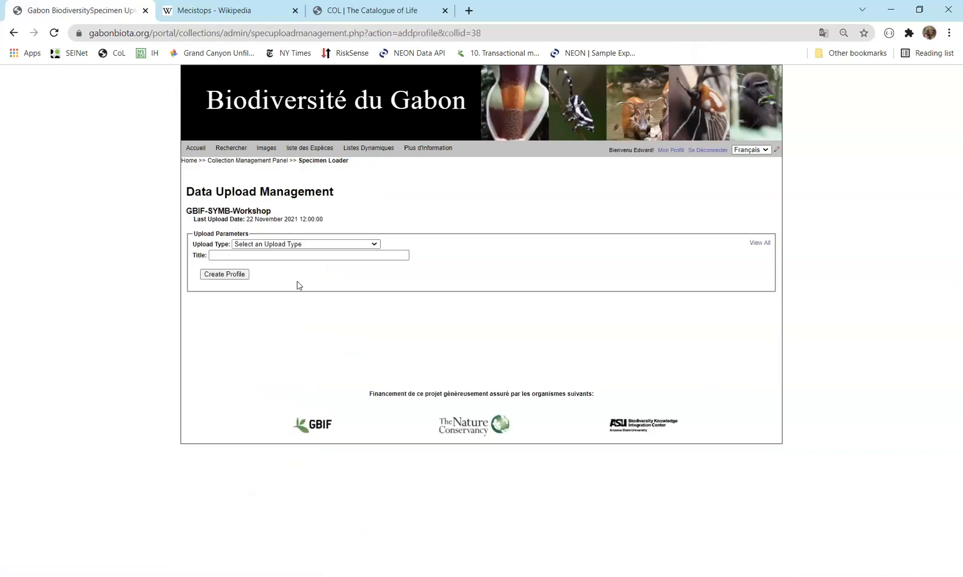
Create a File Upload import profile titled with the colleague's first name followed by "field files"
left_click(313, 245)
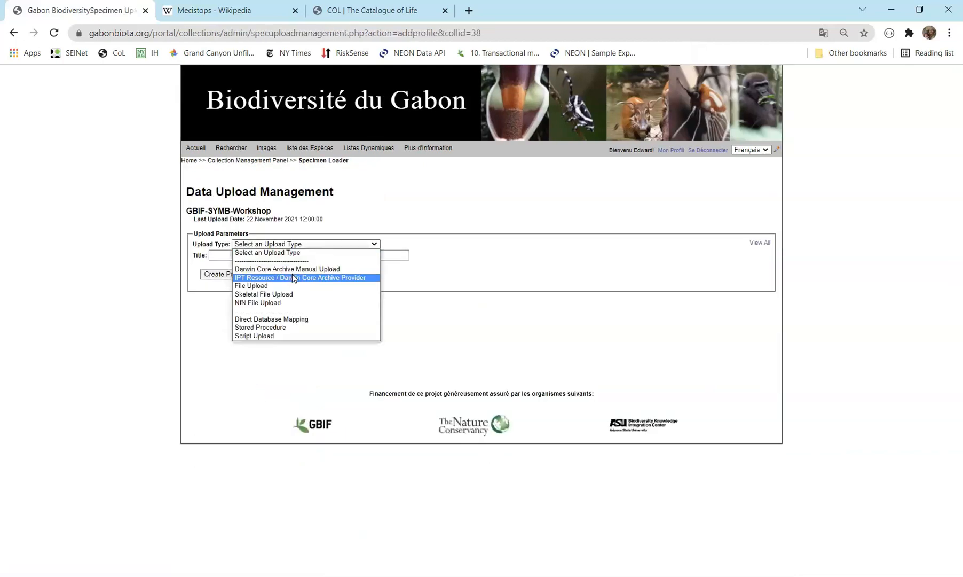
left_click(283, 286)
left_click(278, 256)
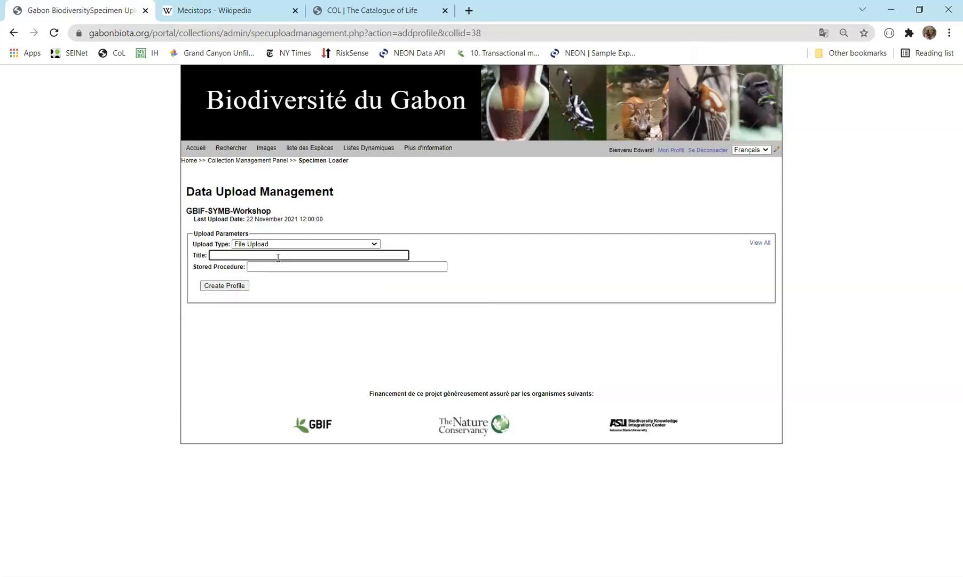
type("Greg's field files")
left_click(242, 285)
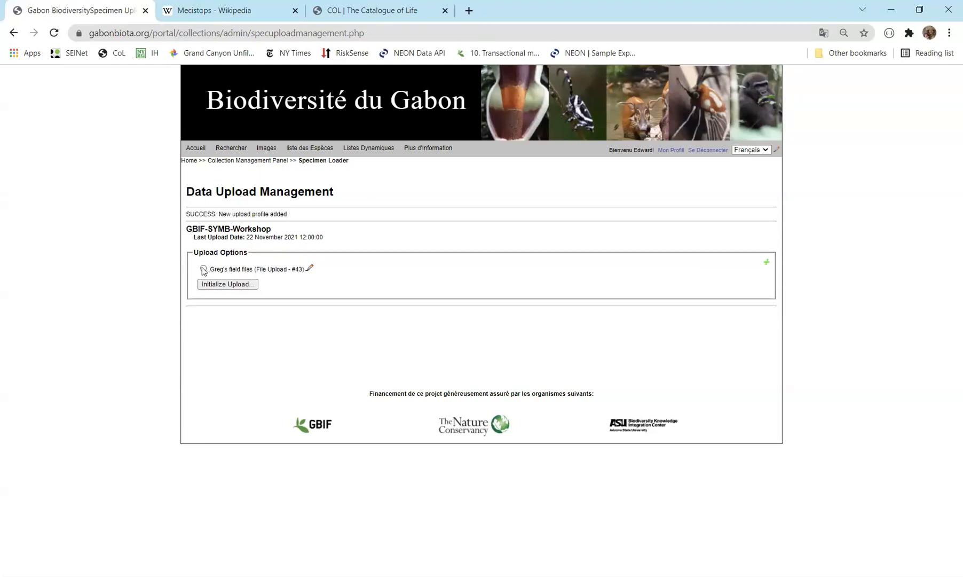
Initialize an upload with the new field files profile and analyse GBP_20-05-2021_crocs.csv as its data source
left_click(233, 286)
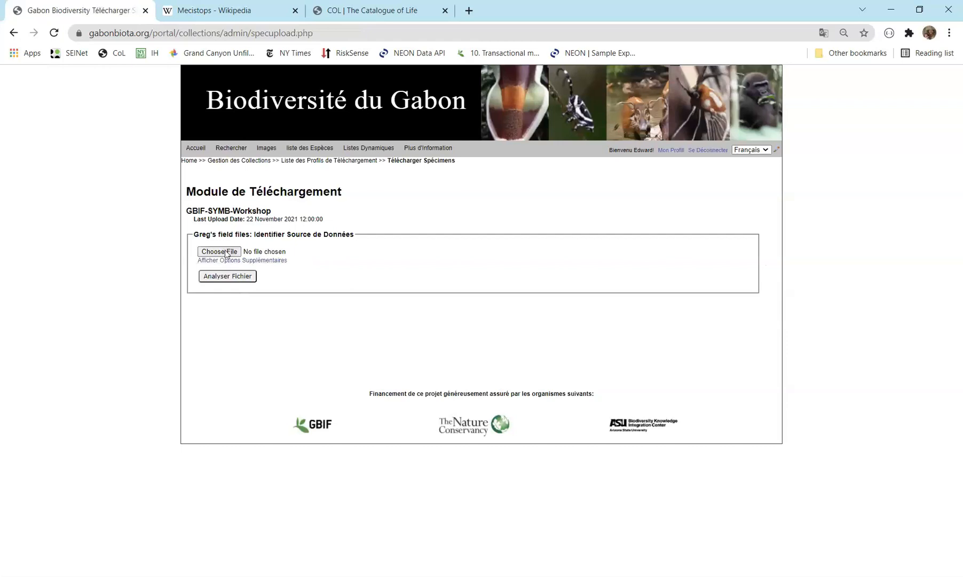
left_click(226, 252)
double_click(431, 319)
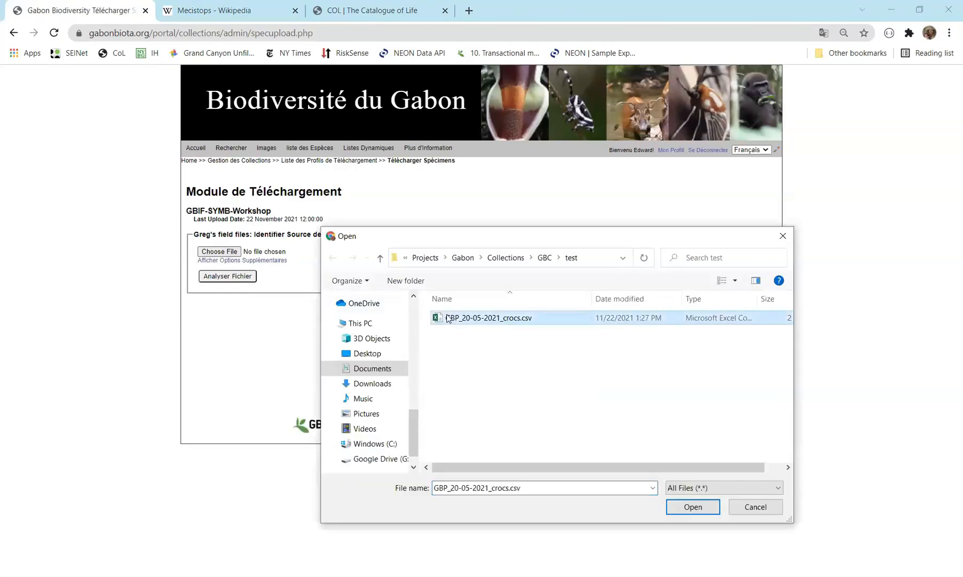
left_click(238, 276)
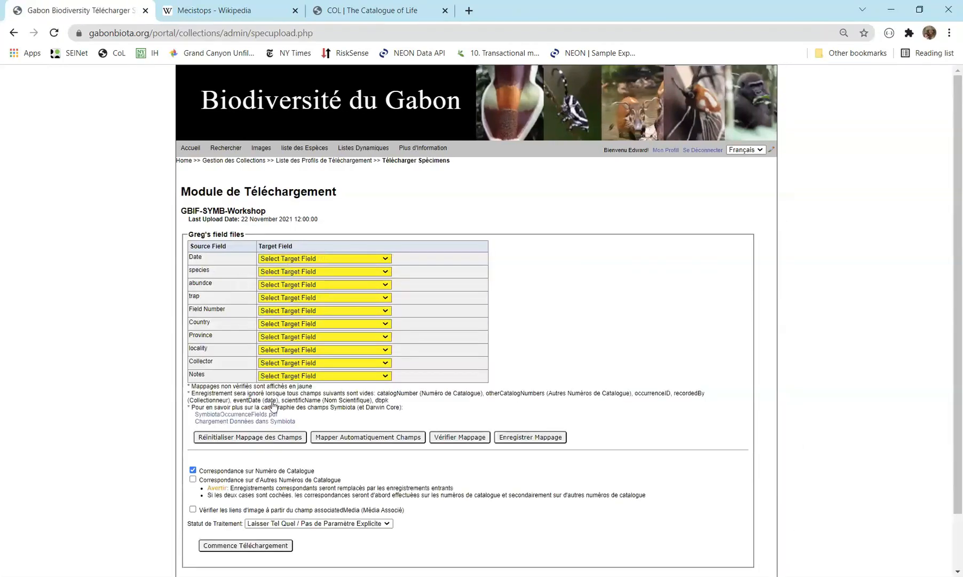
Map the source fields automatically, and set the Date field's target to verbatimeventdate
left_click(368, 437)
left_click(366, 259)
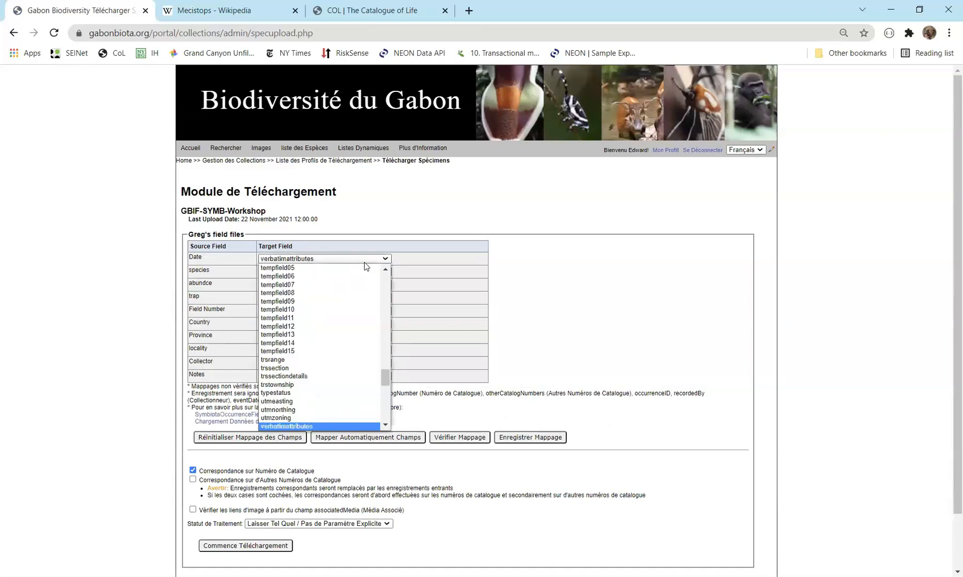
key("Down")
key("Down")
key("Down")
key("Down")
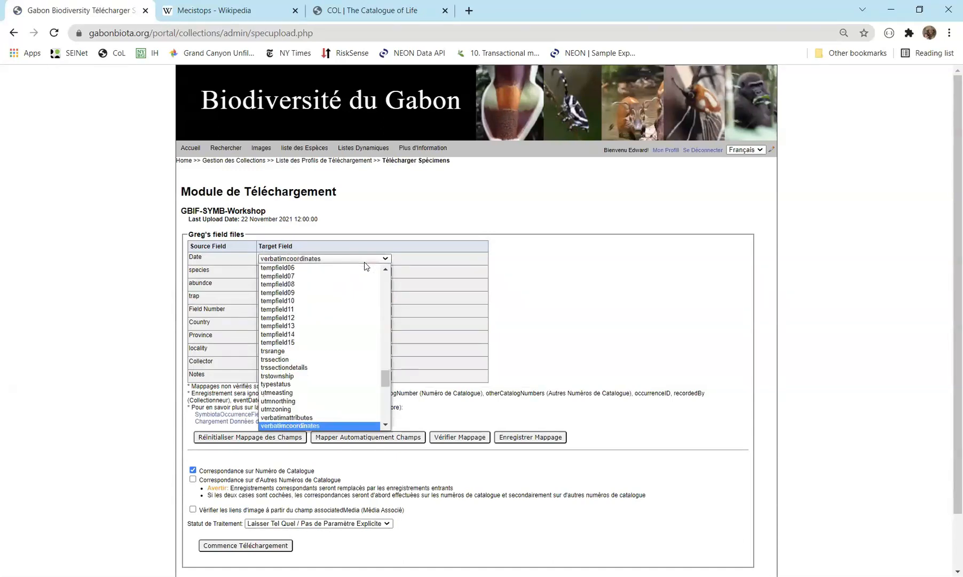
key("Return")
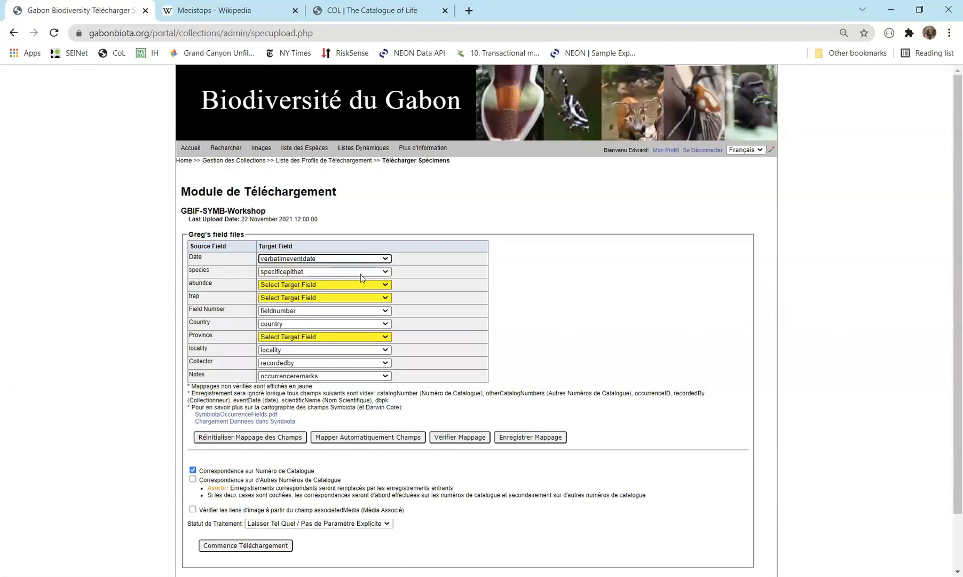
Change the species source field's target to sciname
left_click(361, 274)
key("Up")
key("Up")
key("Up")
key("Up")
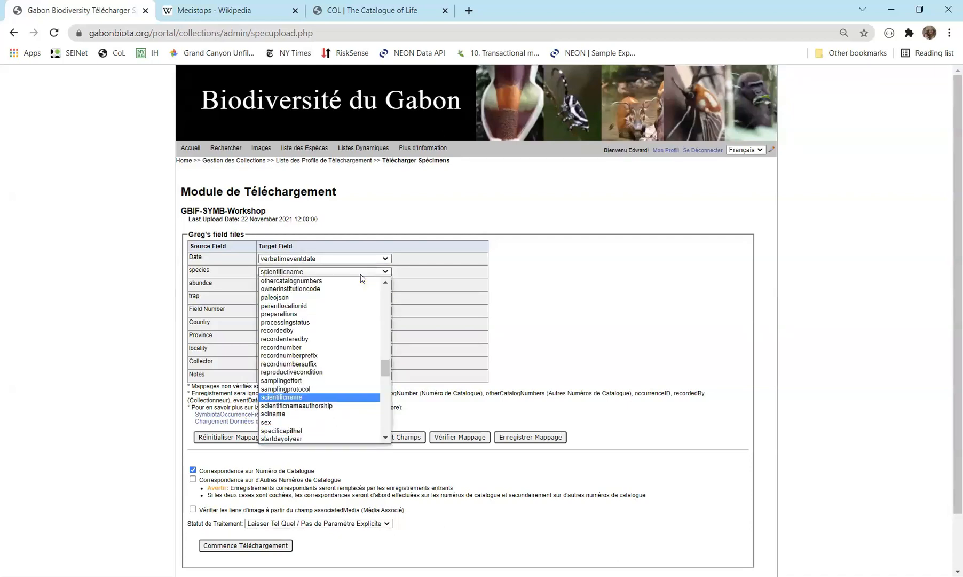
key("Down")
key("Down")
key("Return")
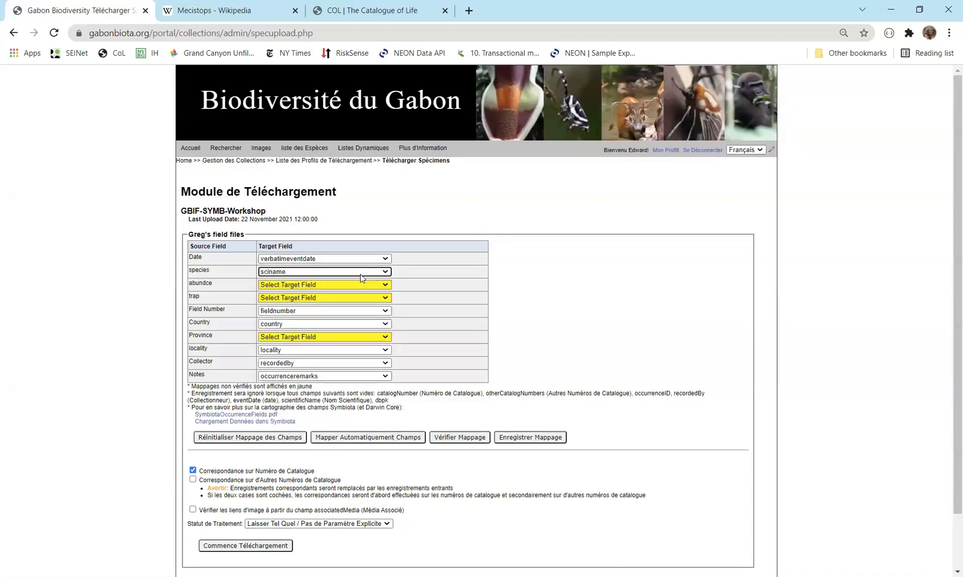
Map the abundce source field to individualcount and the trap source field to samplingprotocol
left_click(339, 286)
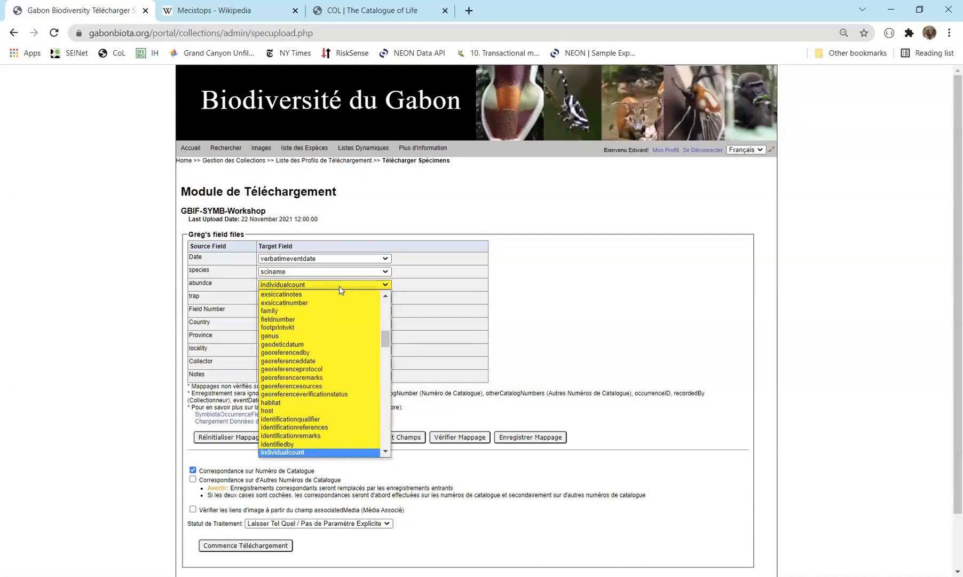
key("Tab")
key("s")
key("Down")
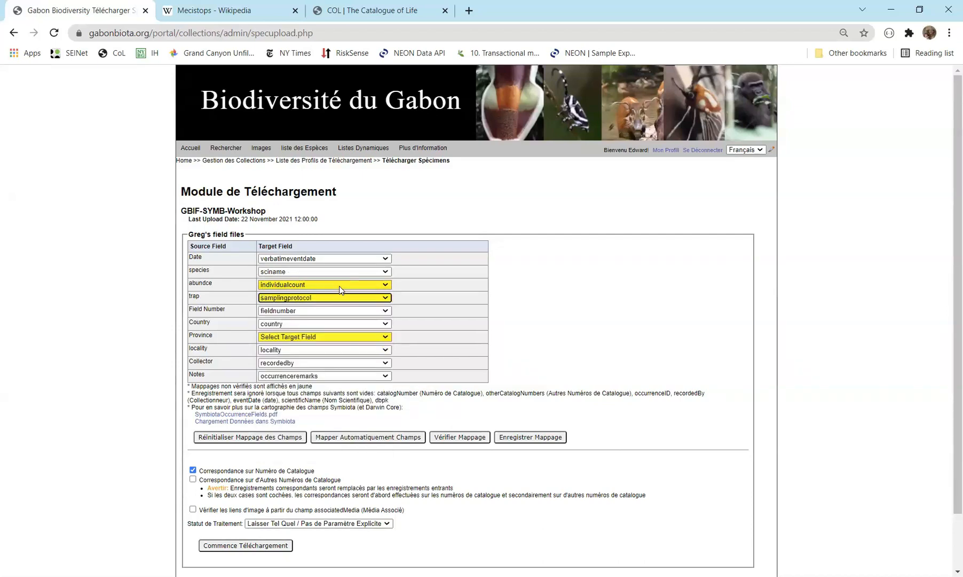
key("Tab")
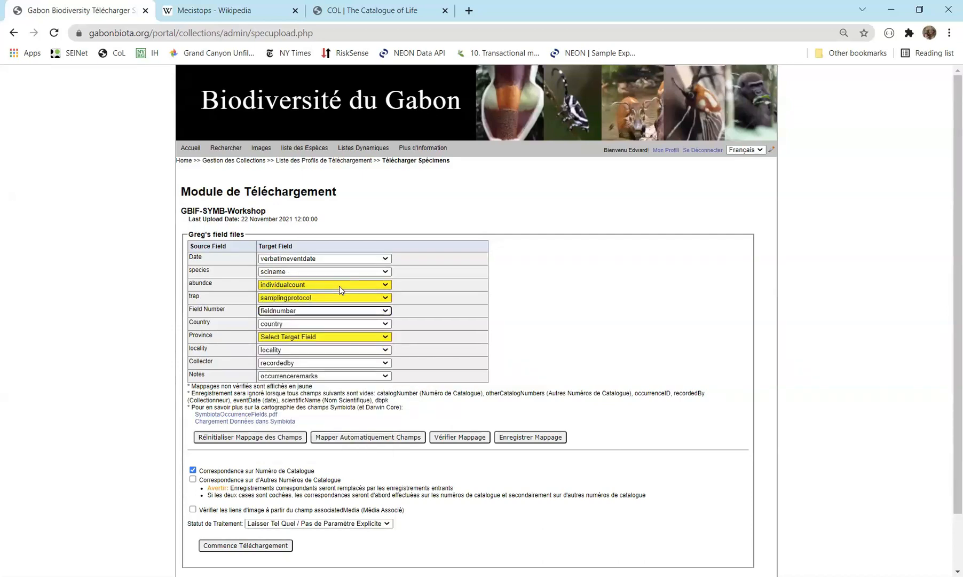
Map the Province source field to the startdayofyear target field
left_click(298, 337)
key("s")
key("t")
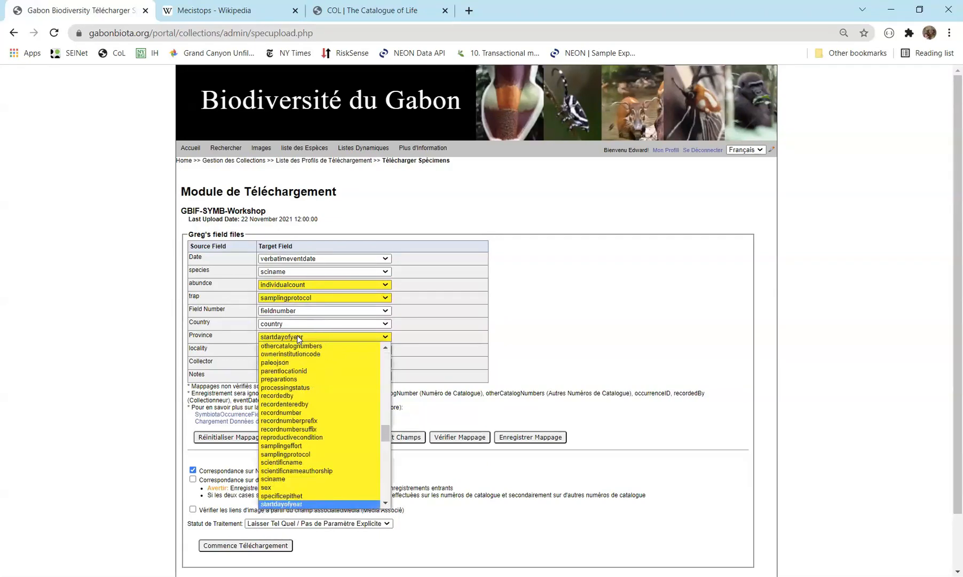
key("Return")
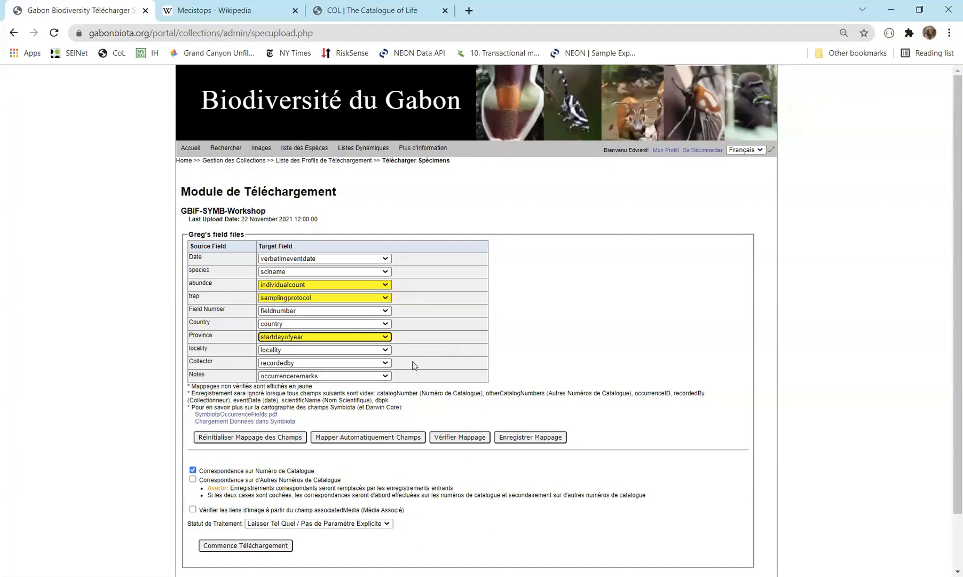
Save the field mapping and reopen the saved import profiles of the GBIF-SYMB-Workshop collection
left_click(527, 439)
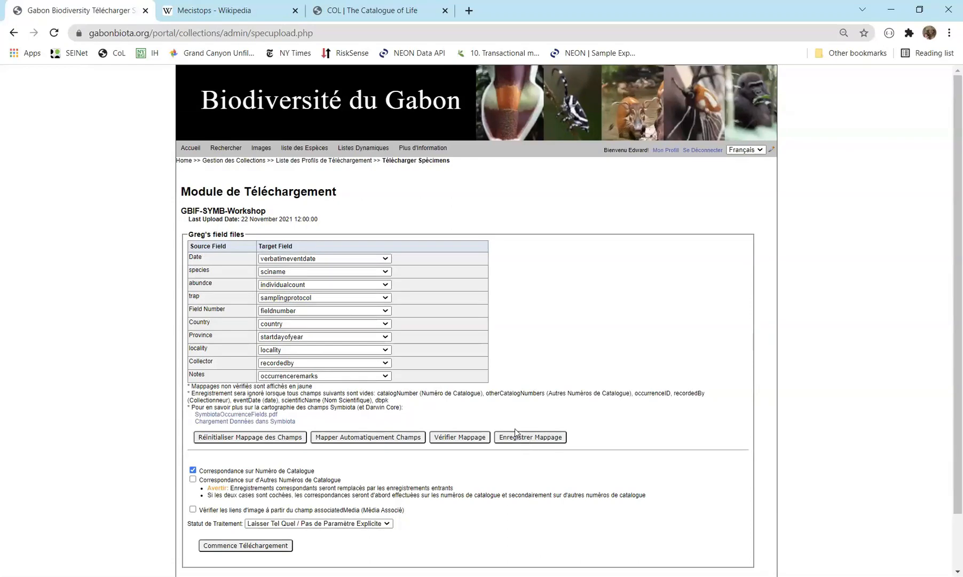
left_click(303, 162)
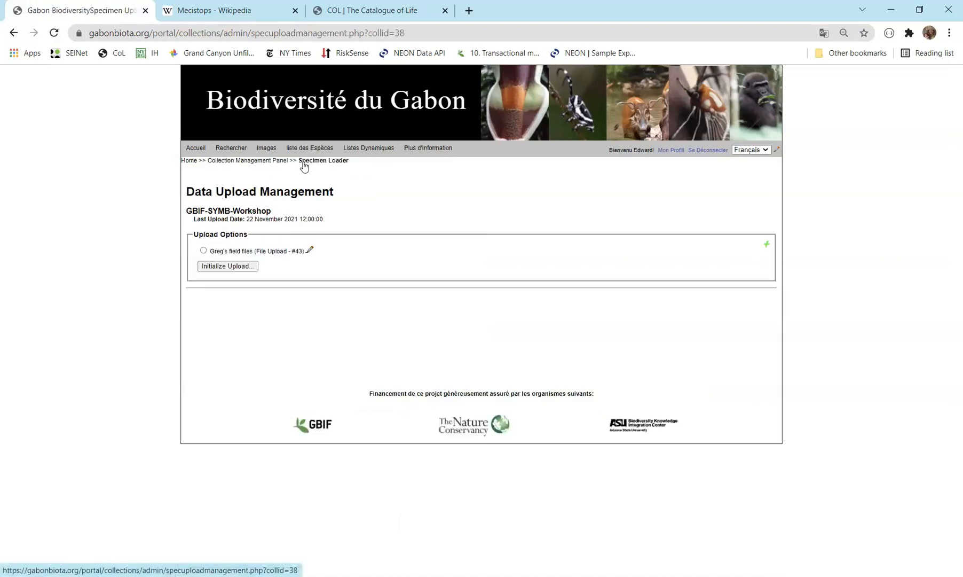
left_click(247, 167)
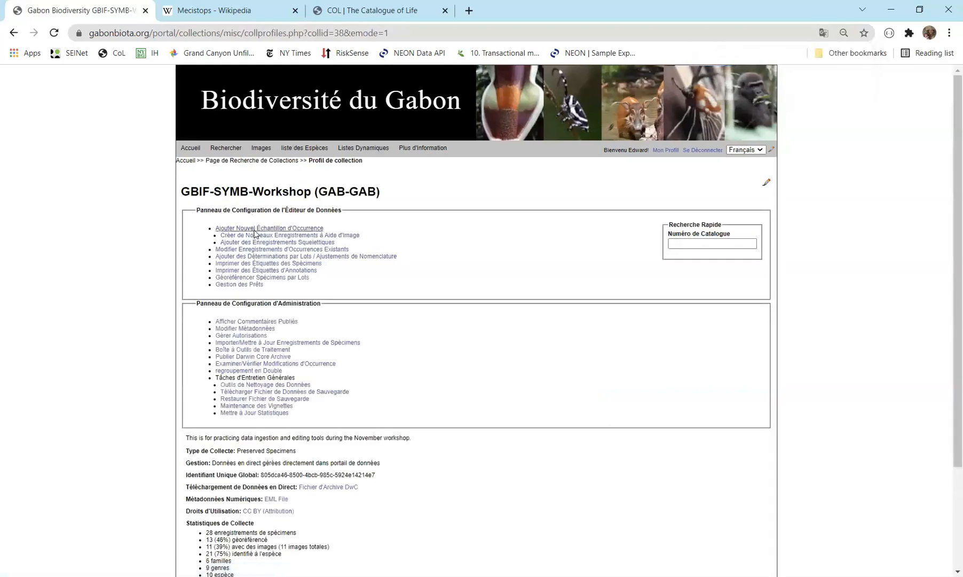
left_click(246, 342)
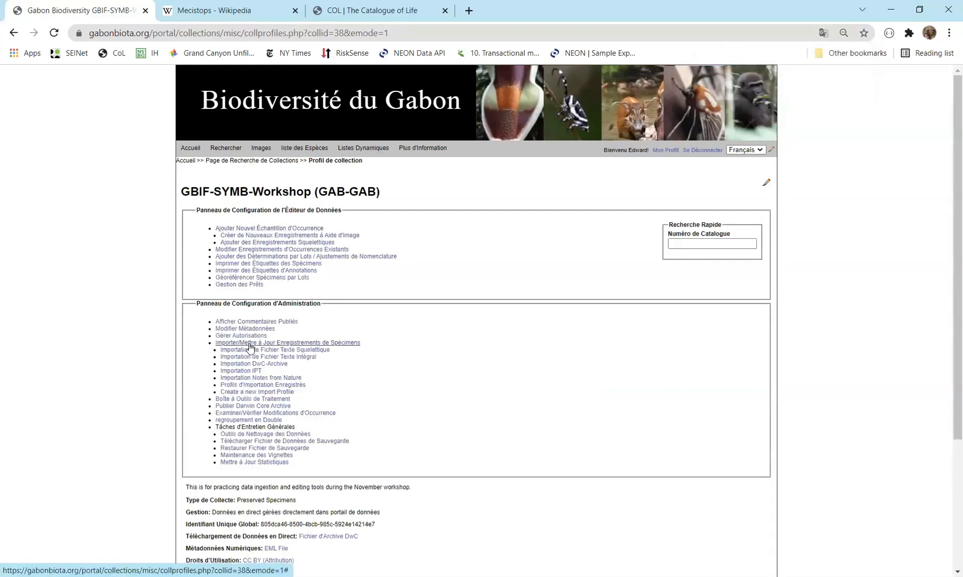
left_click(239, 385)
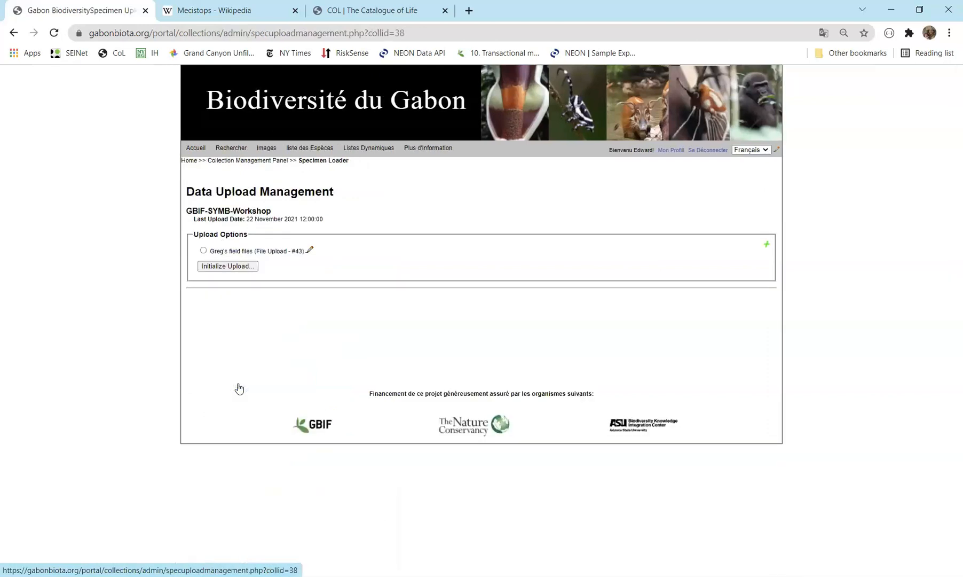
Initialize an upload with the saved field files profile and analyse the GBP_20-05-2021_crocs.csv file
left_click(203, 251)
left_click(224, 266)
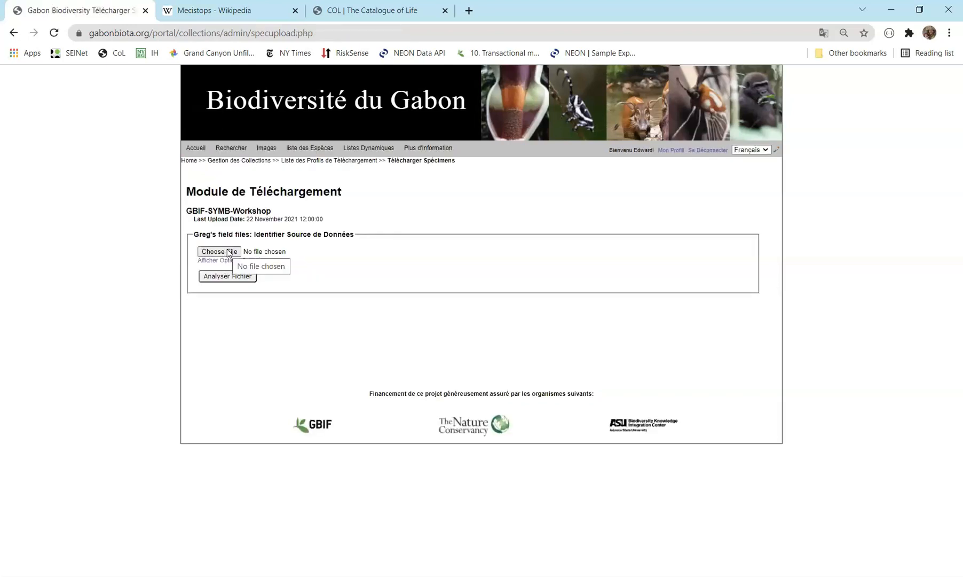
left_click(229, 252)
left_click(468, 317)
double_click(468, 317)
left_click(246, 277)
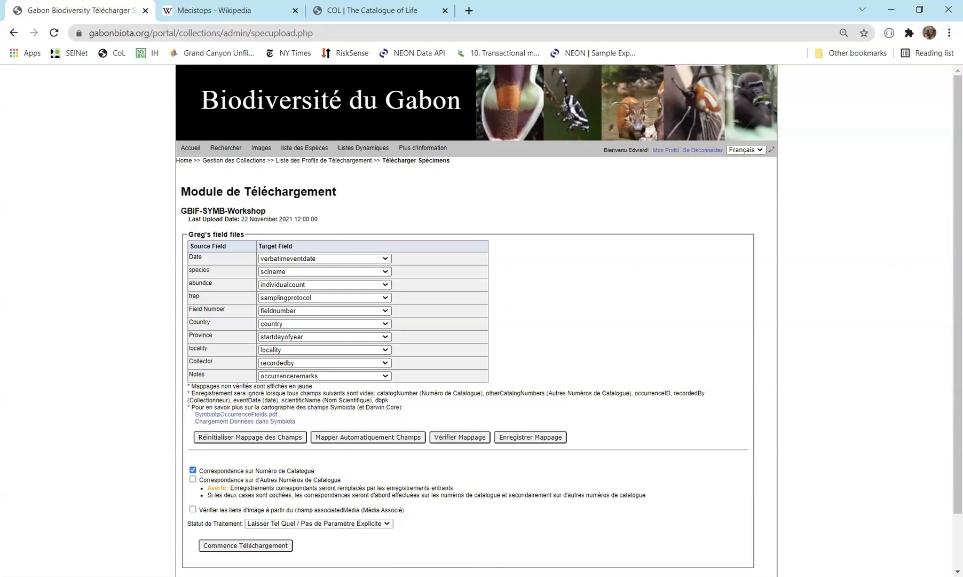
Switch to Excel and, in a Save As of the crocs sheet, choose the CSV UTF-8 (Comma delimited) format
key("alt+Tab")
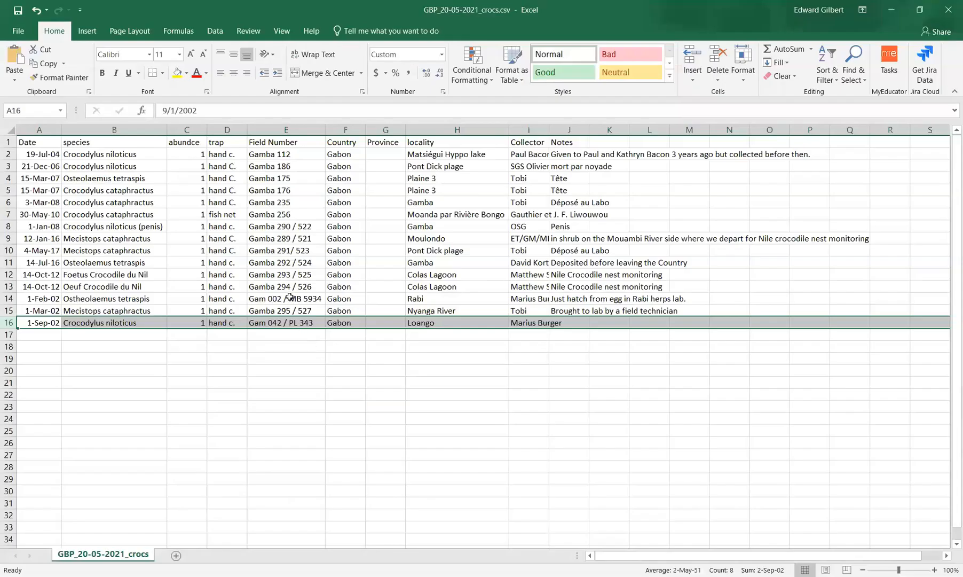
left_click(565, 251)
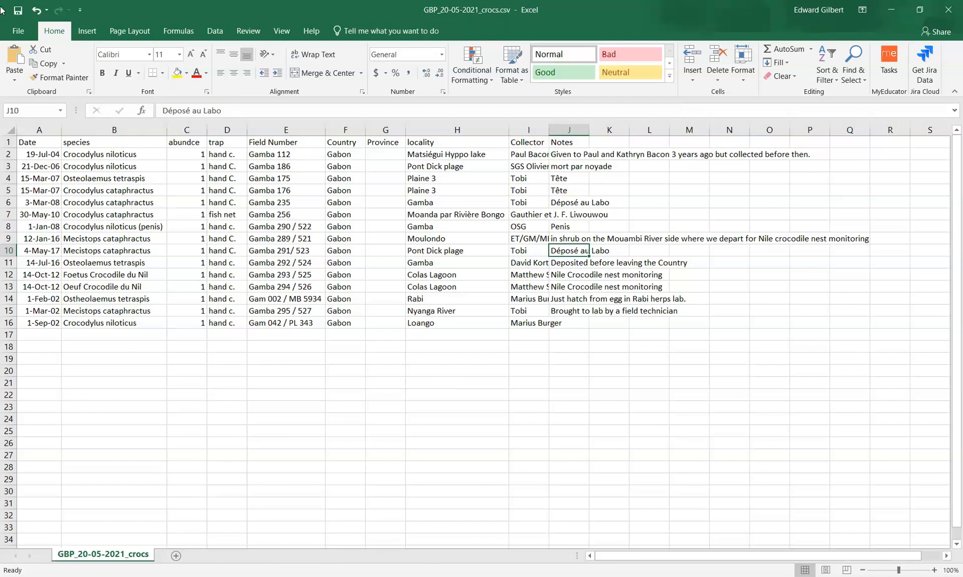
left_click(17, 35)
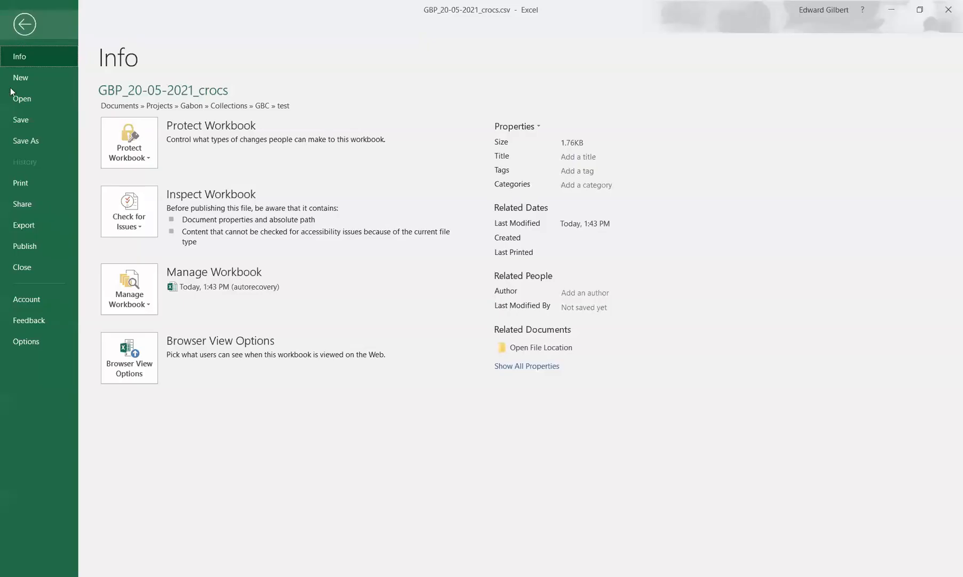
left_click(28, 138)
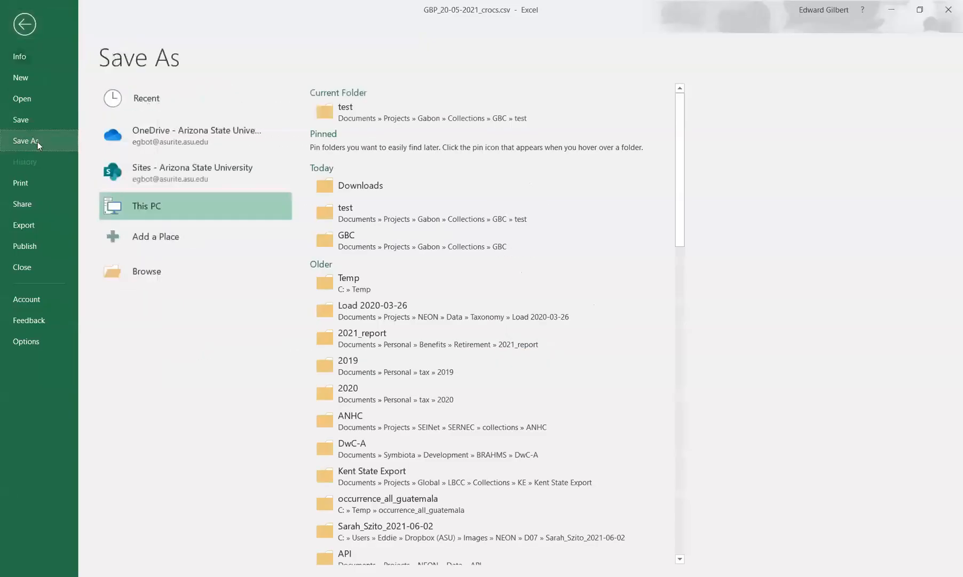
left_click(153, 272)
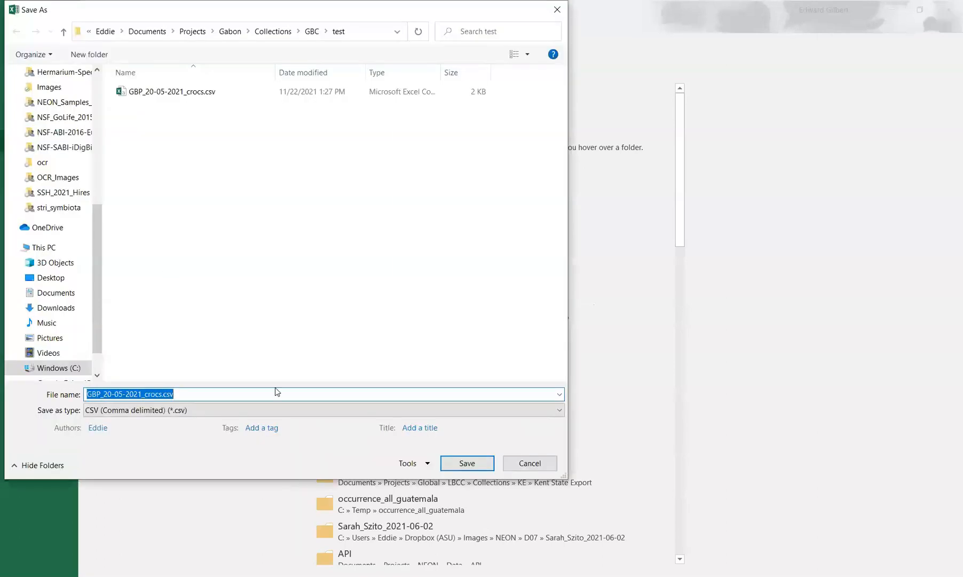
left_click(274, 409)
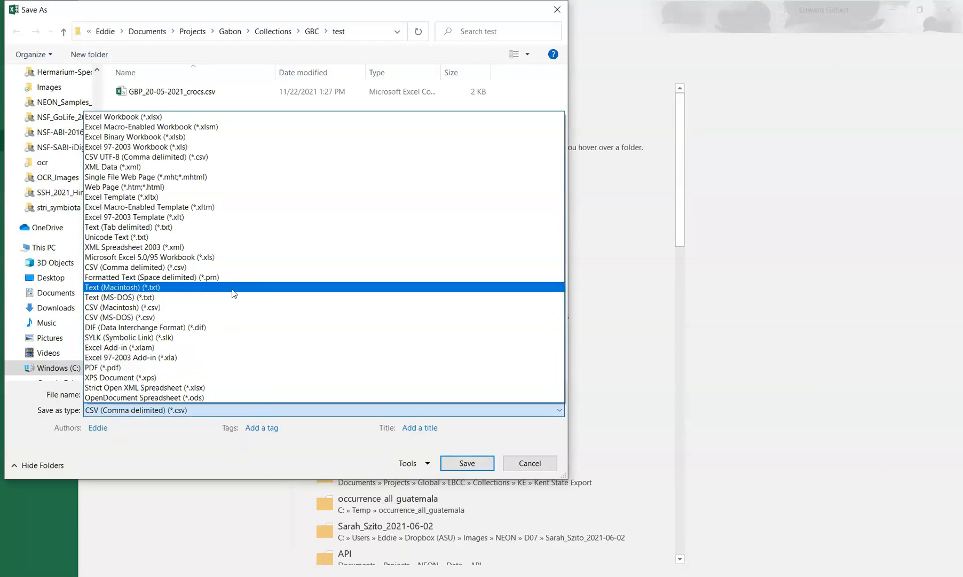
left_click(170, 157)
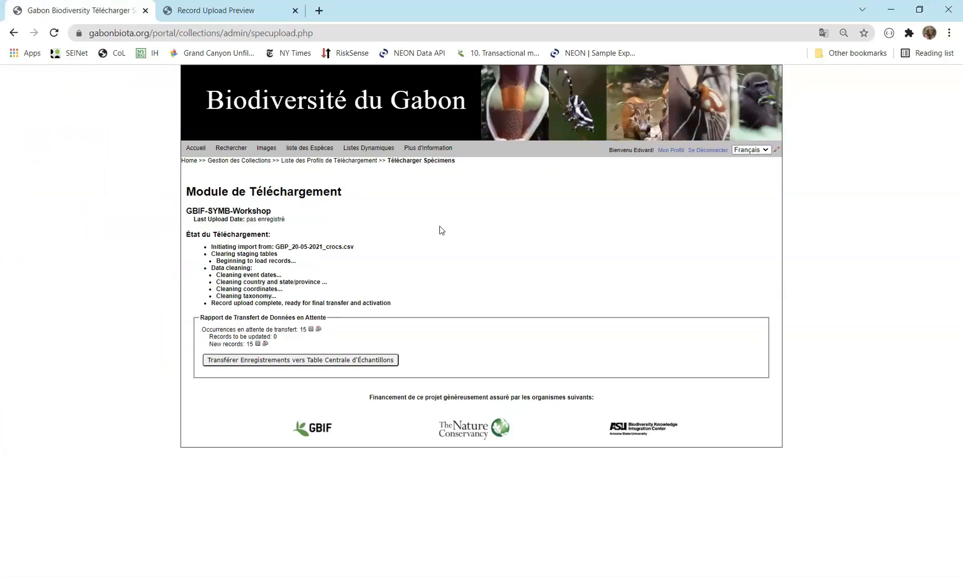
Transfer the pending uploaded records to the portal's central specimen table and confirm the transfer
left_click(302, 365)
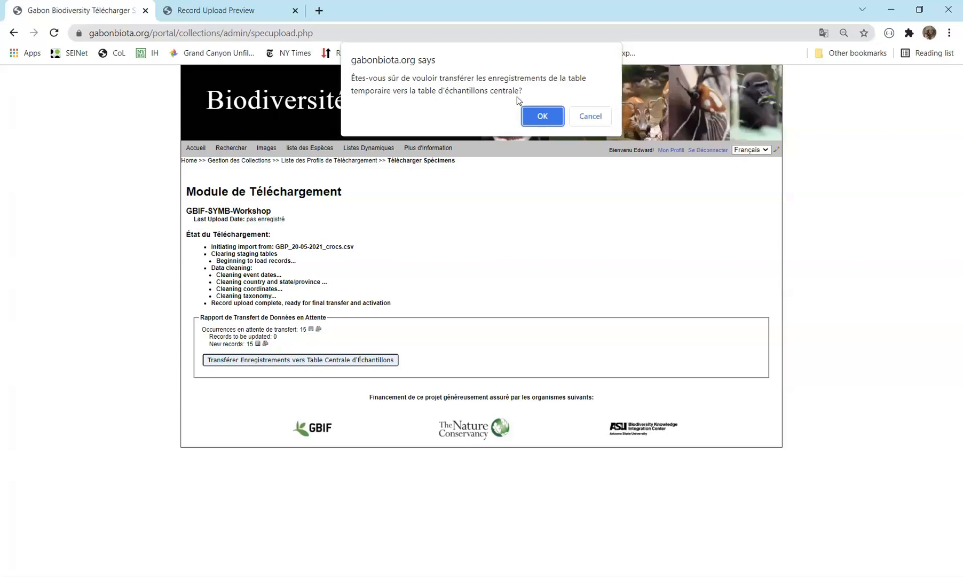
left_click(538, 117)
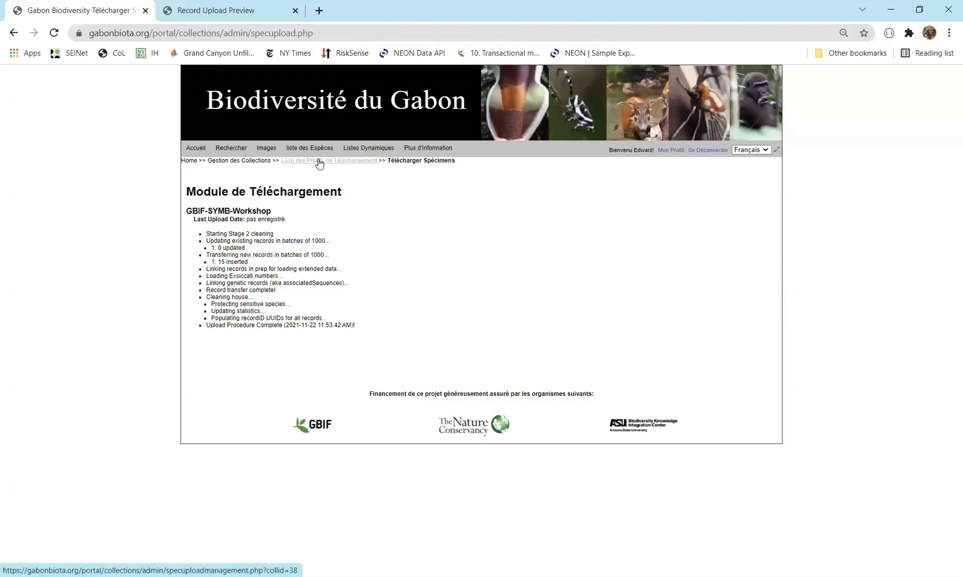
Open the collection's data cleaning tools and bring up the taxonomic name analysis
left_click(245, 166)
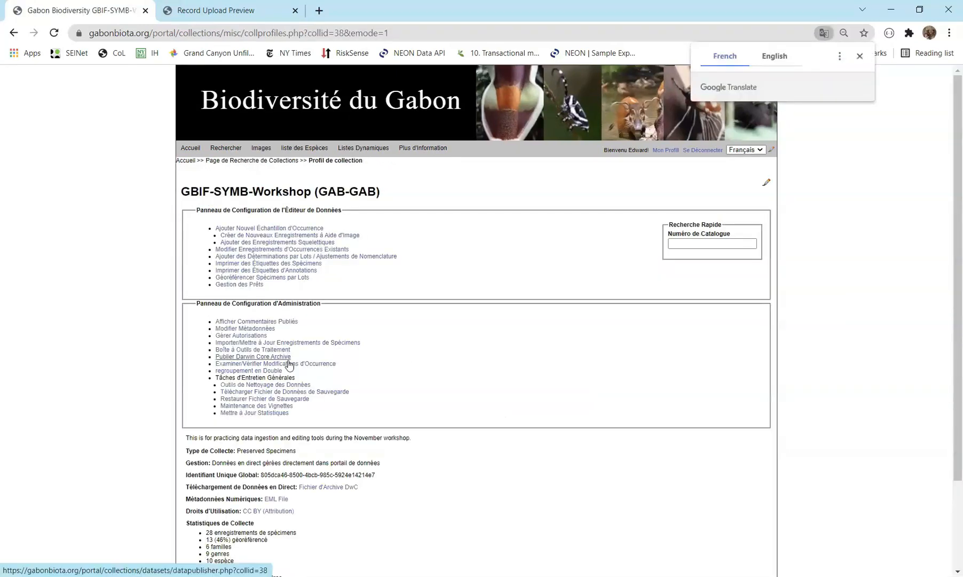
left_click(278, 385)
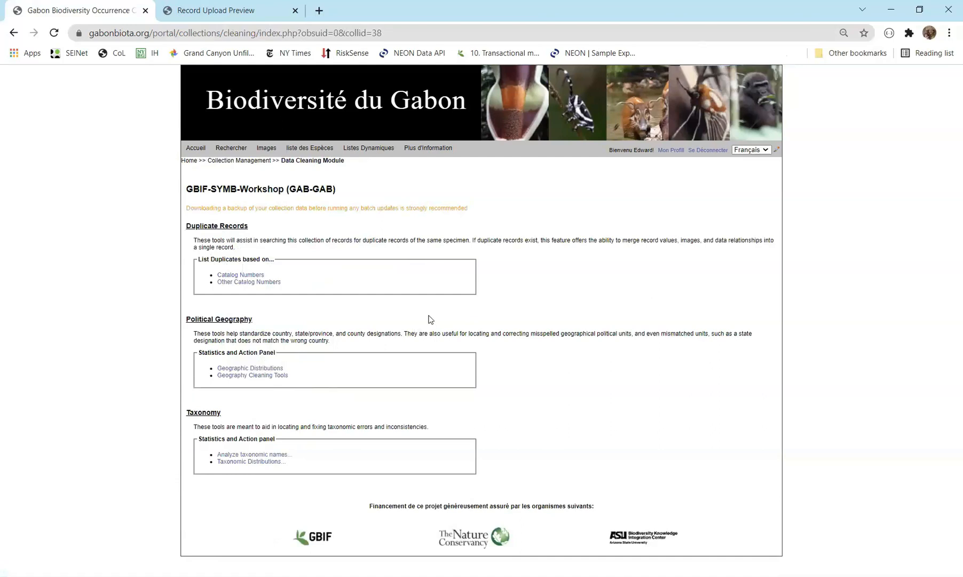
left_click(245, 455)
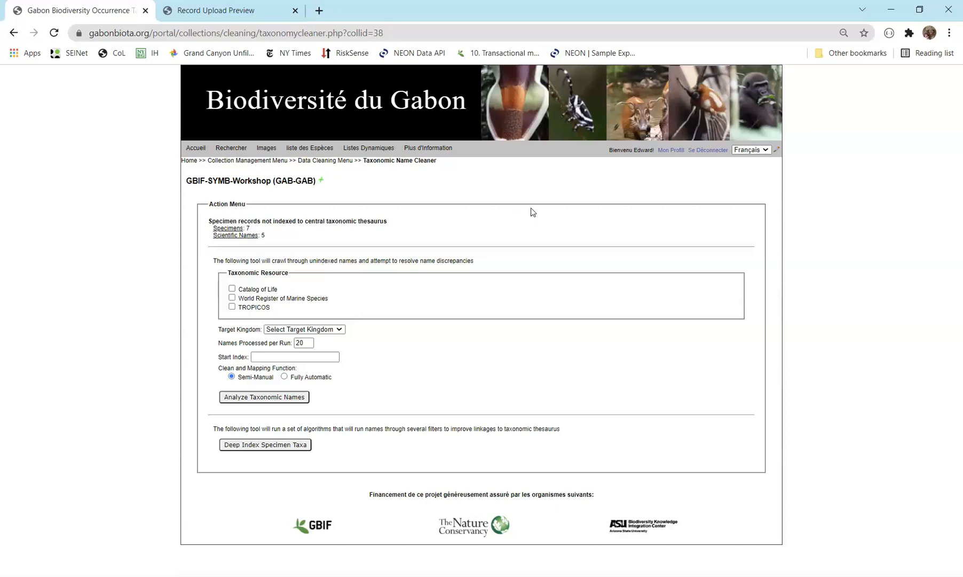
Return to the collection's management page and update its statistics
left_click(269, 161)
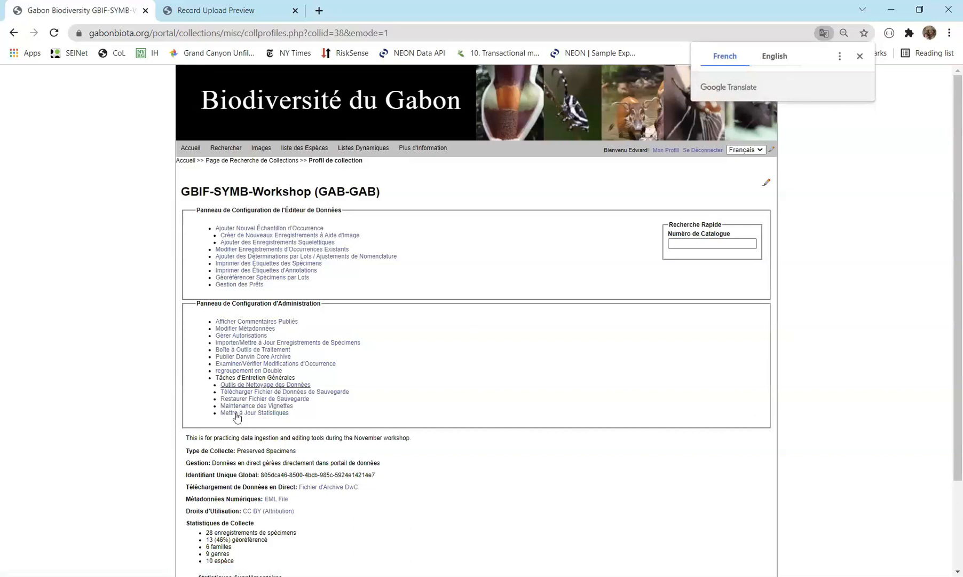
scroll(235, 428, "down", 2)
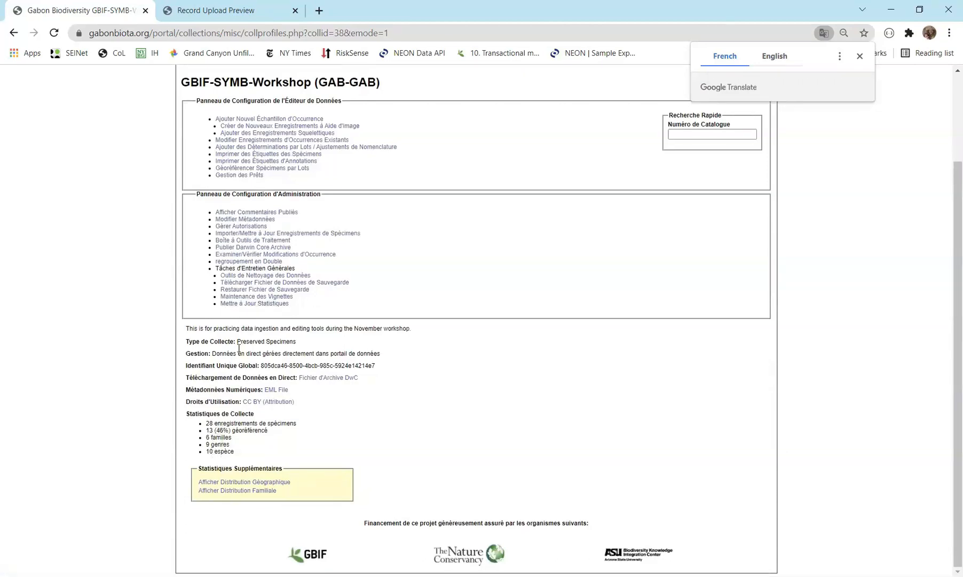
left_click(257, 304)
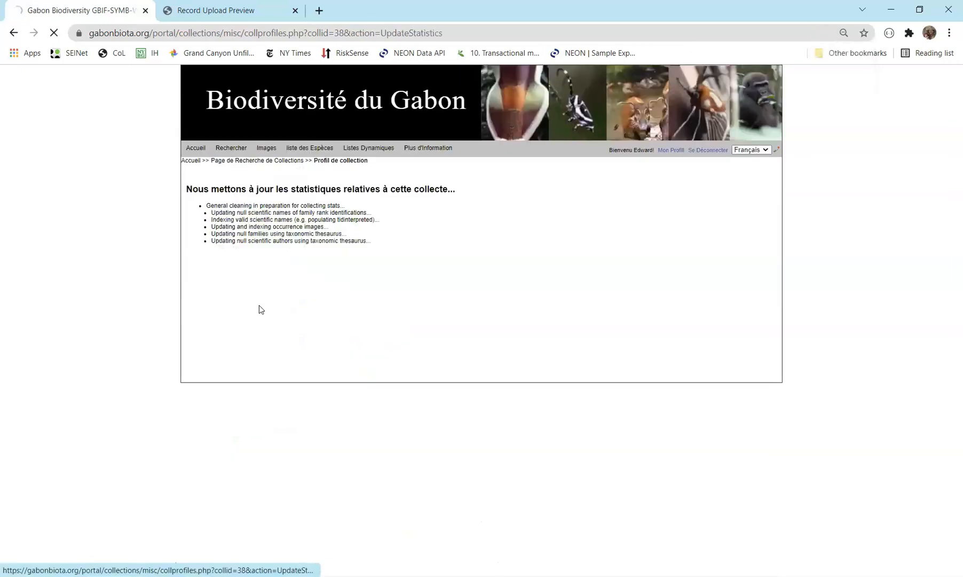
scroll(412, 298, "down", 1)
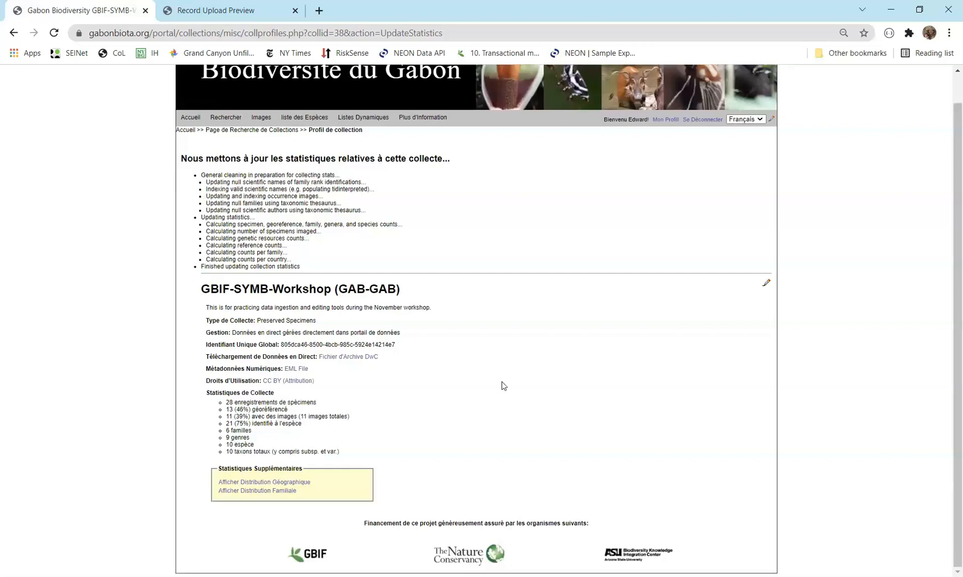
Start a full text file import for the collection and analyse the GBP_20-05-2021_crocs.csv file
left_click(767, 284)
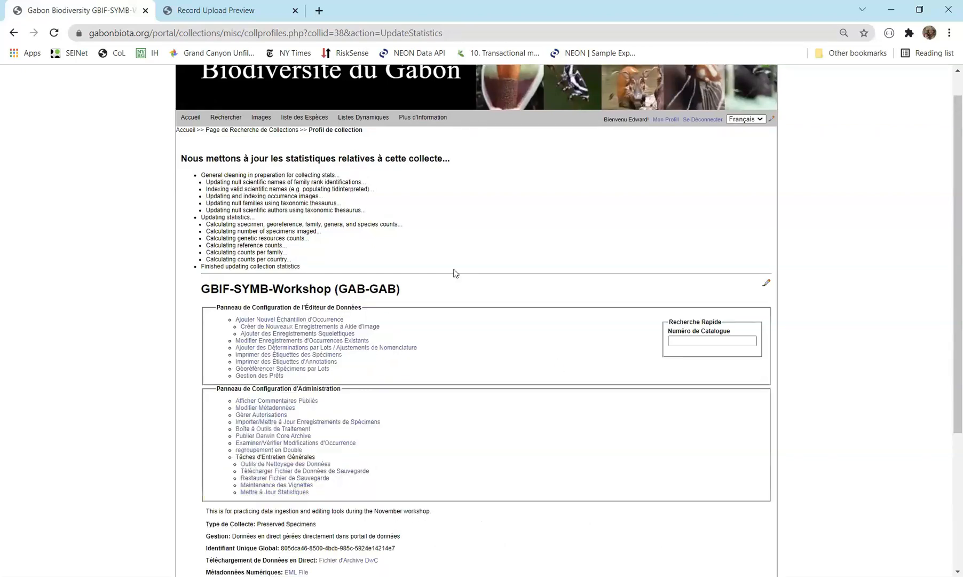
left_click(312, 422)
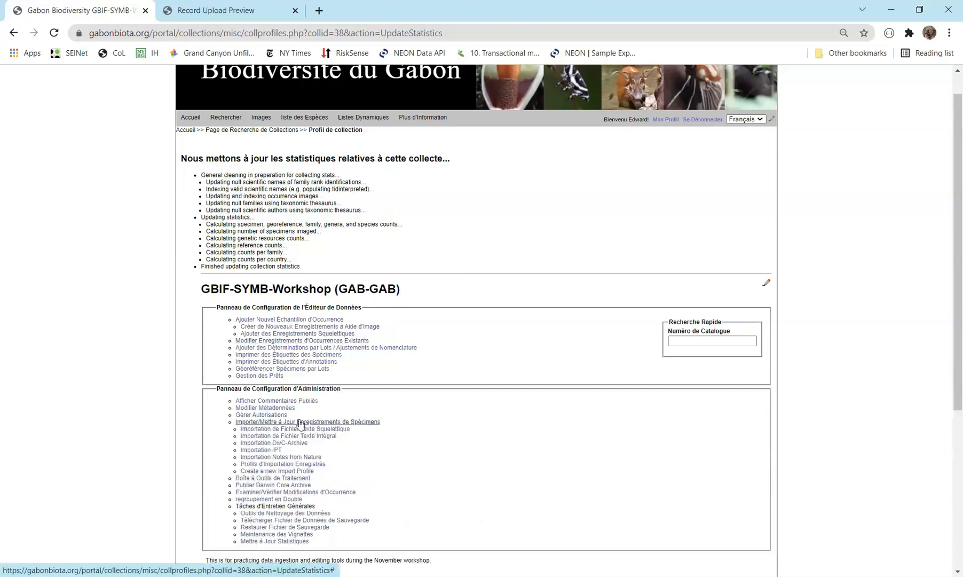
left_click(269, 437)
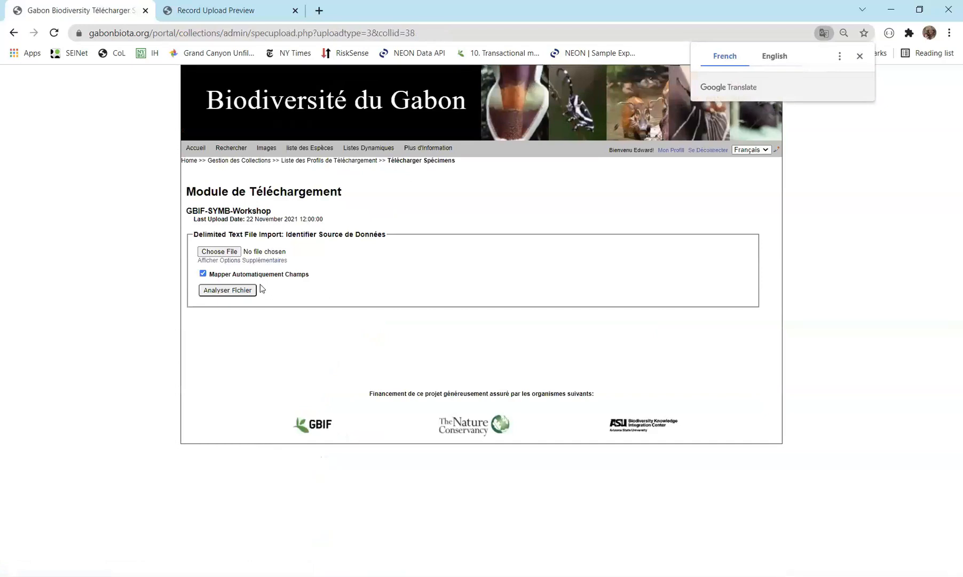
left_click(218, 251)
double_click(490, 319)
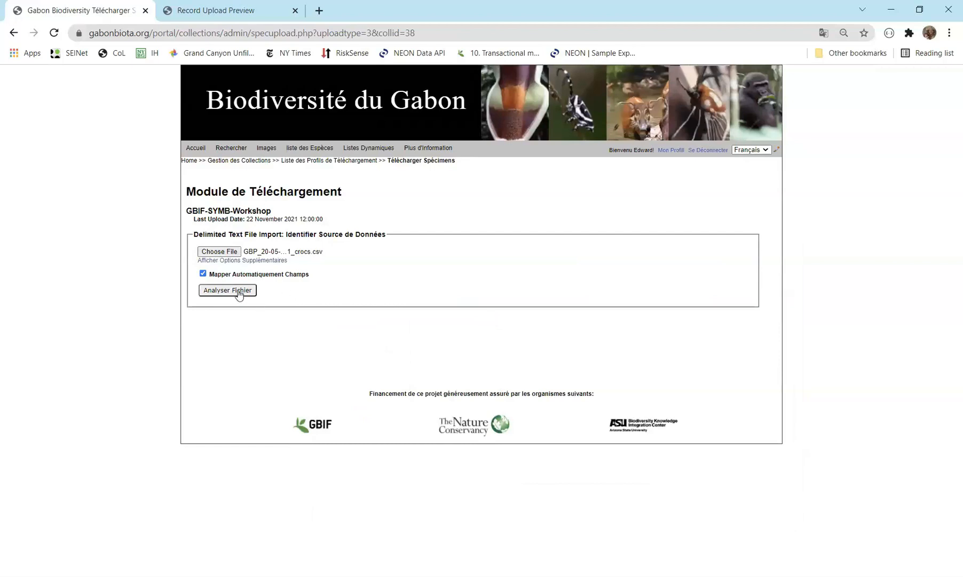
left_click(227, 290)
Consult the SymbiotaOccurrenceFields.pdf list of importable specimen fields, and return to the field mapping page
scroll(470, 344, "down", 1)
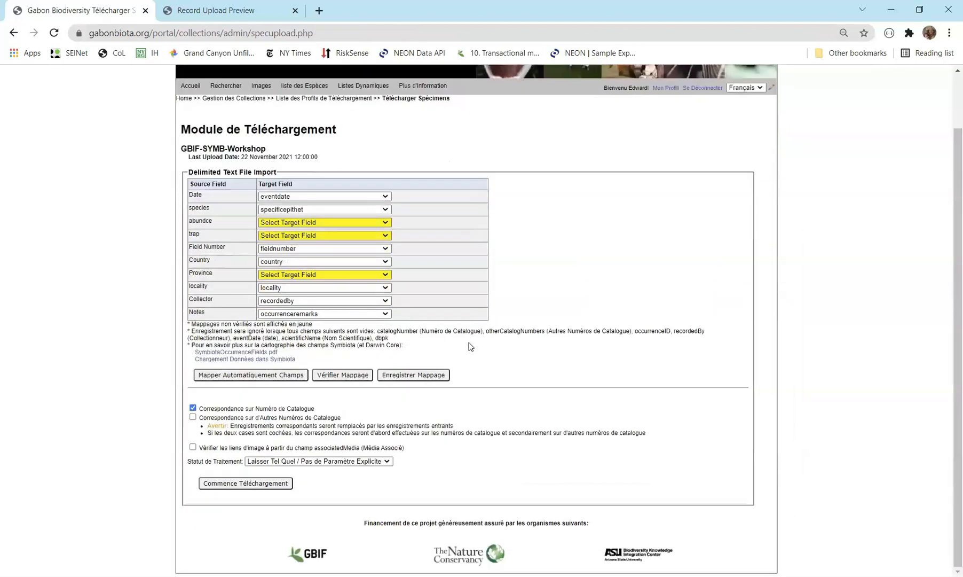
left_click(220, 352)
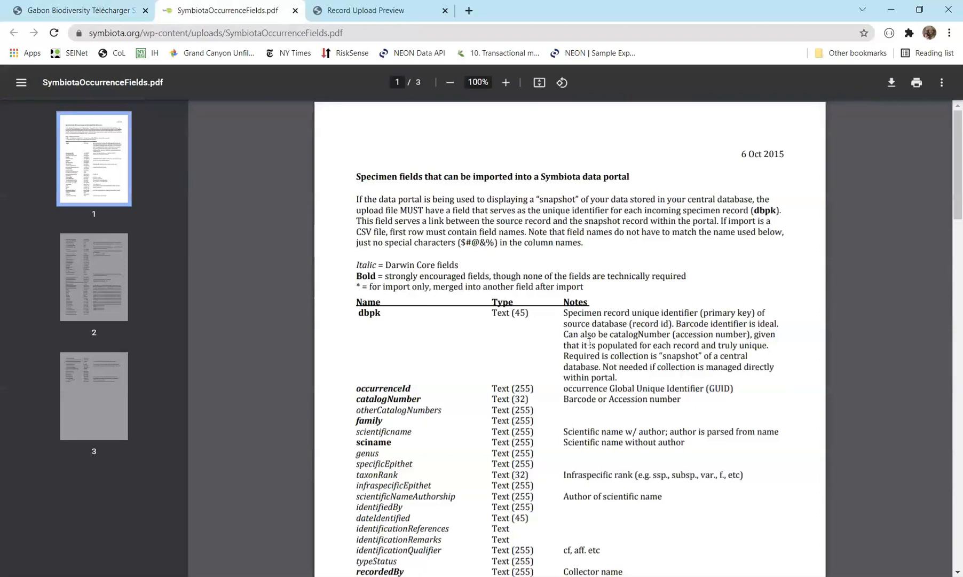
scroll(589, 342, "down", 1)
scroll(589, 342, "up", 1)
key("ctrl+shift+Tab")
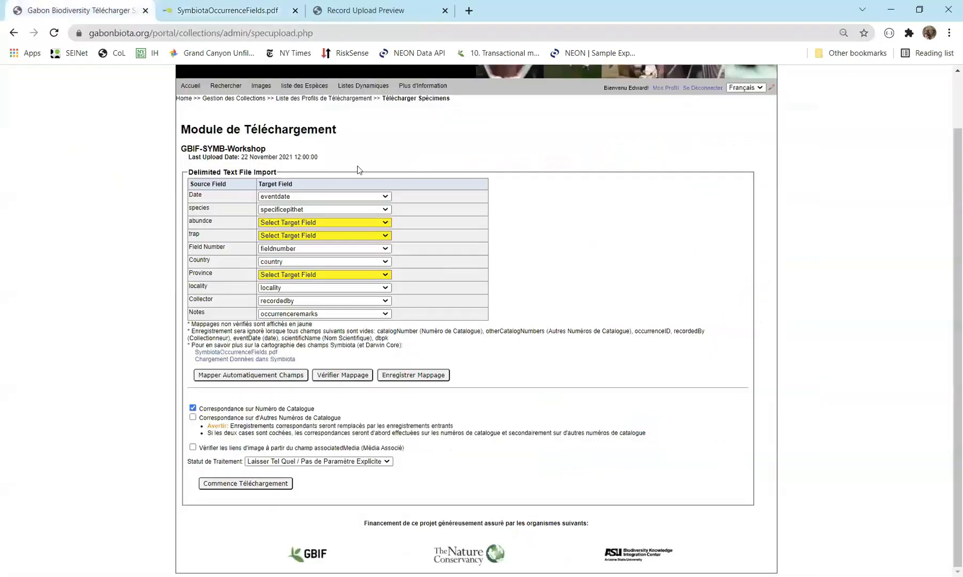
Read through the Symbiota guide on loading specimen data, and return to the field mapping page
left_click(238, 359)
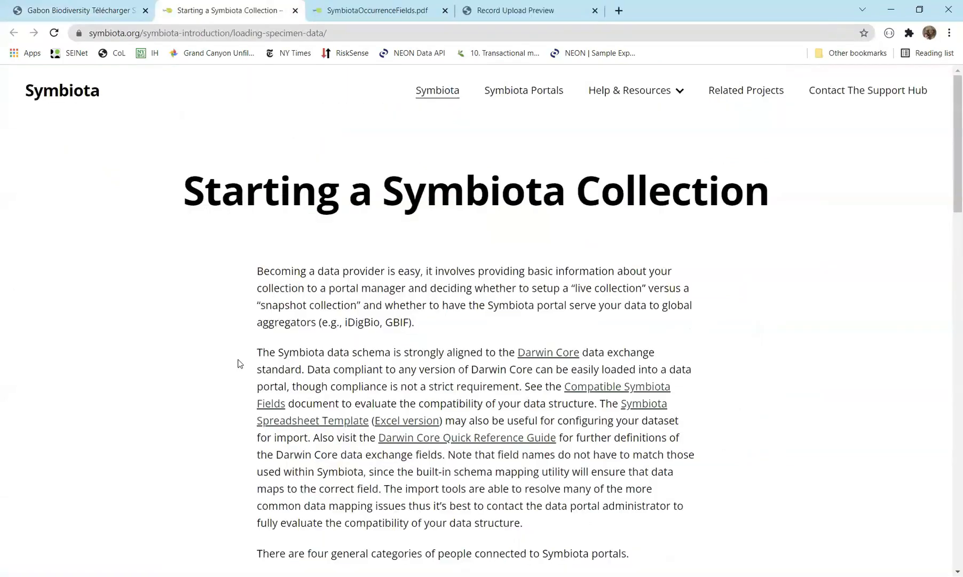
scroll(239, 363, "down", 9)
scroll(238, 363, "up", 3)
scroll(239, 363, "up", 2)
scroll(168, 125, "up", 4)
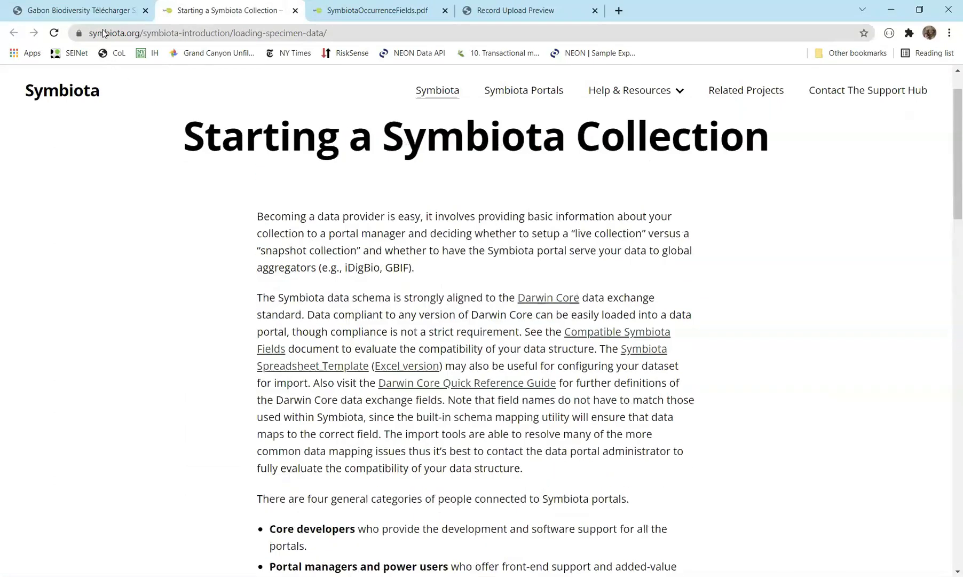
key("ctrl+shift+Tab")
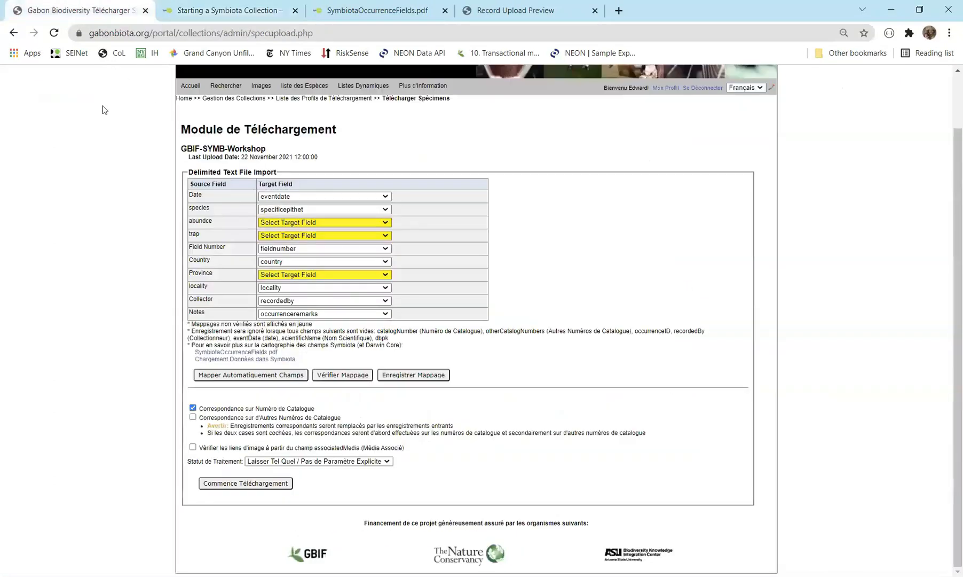